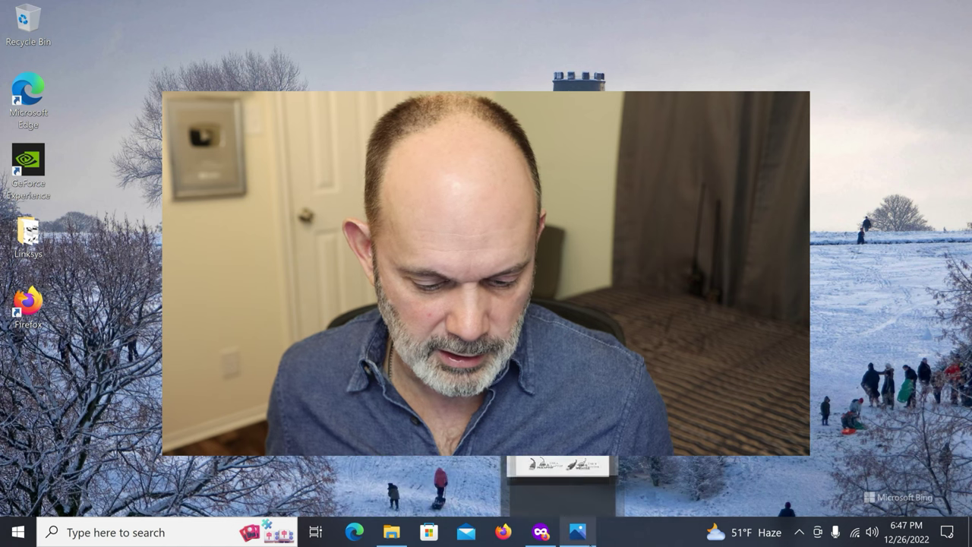
# - Open the #1Router to WIFI.png cabling diagram in Photos and move it to the top-left corner
pyautogui.click(578, 531)
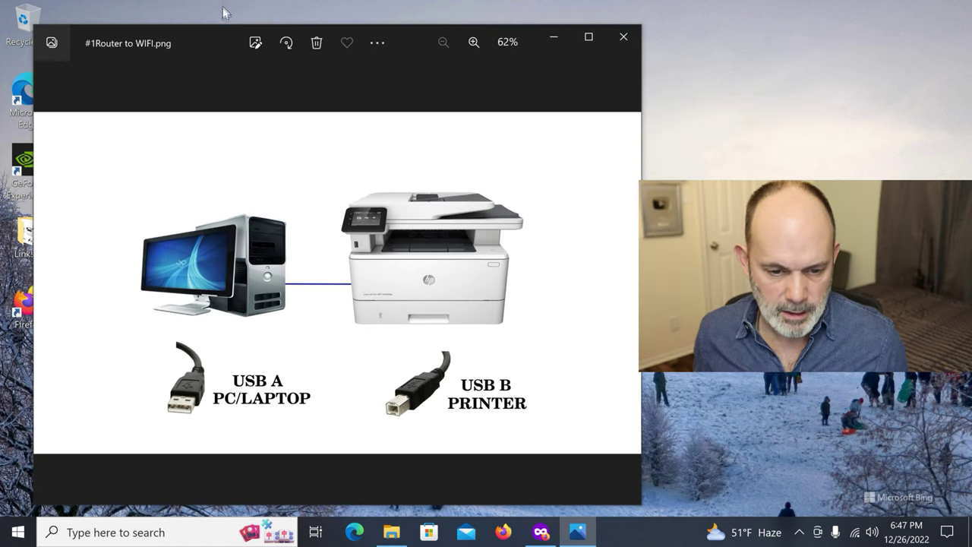
pyautogui.moveTo(217, 32); pyautogui.dragTo(135, 8)
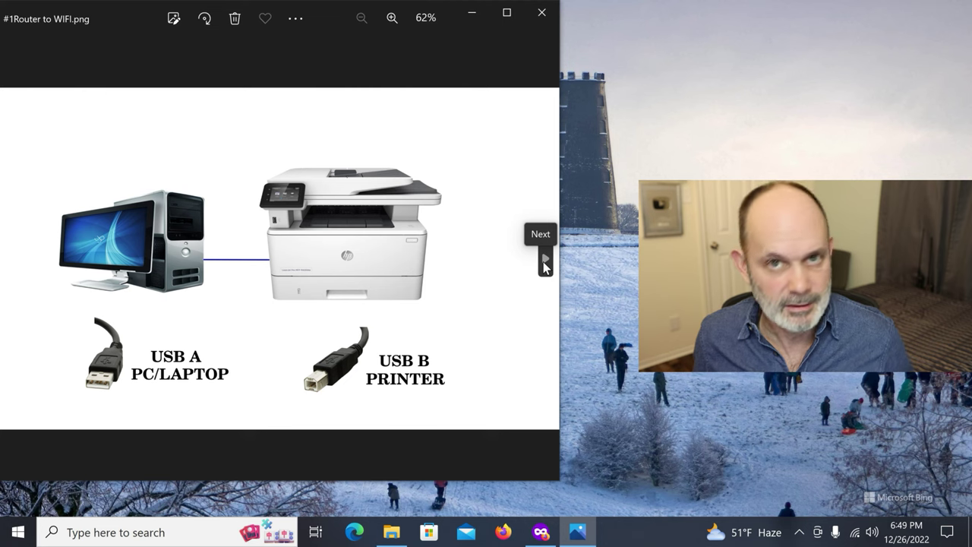
# - Advance to the #2Router Linksys to WIFI.png diagram, centre the Photos window, then bring Firefox forward
pyautogui.click(544, 262)
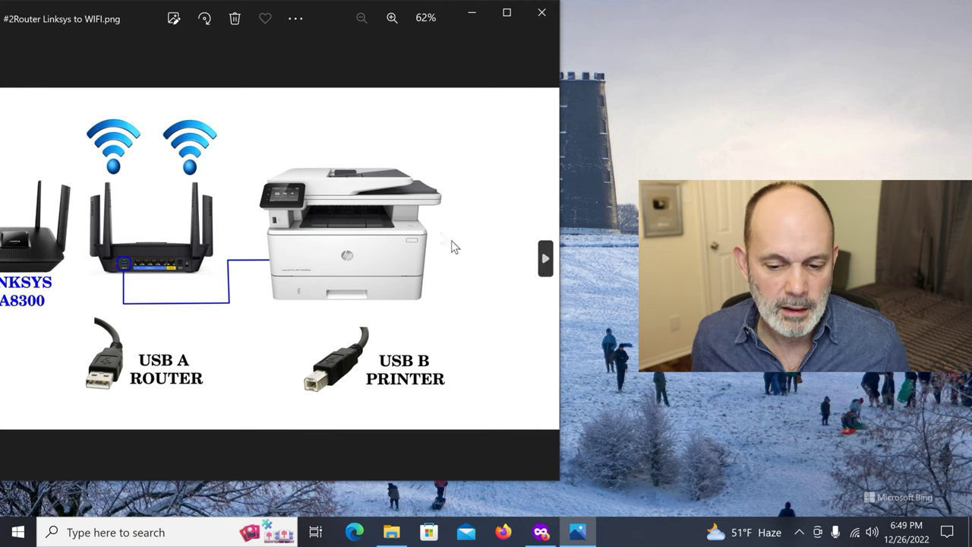
pyautogui.moveTo(330, 2); pyautogui.dragTo(429, 19)
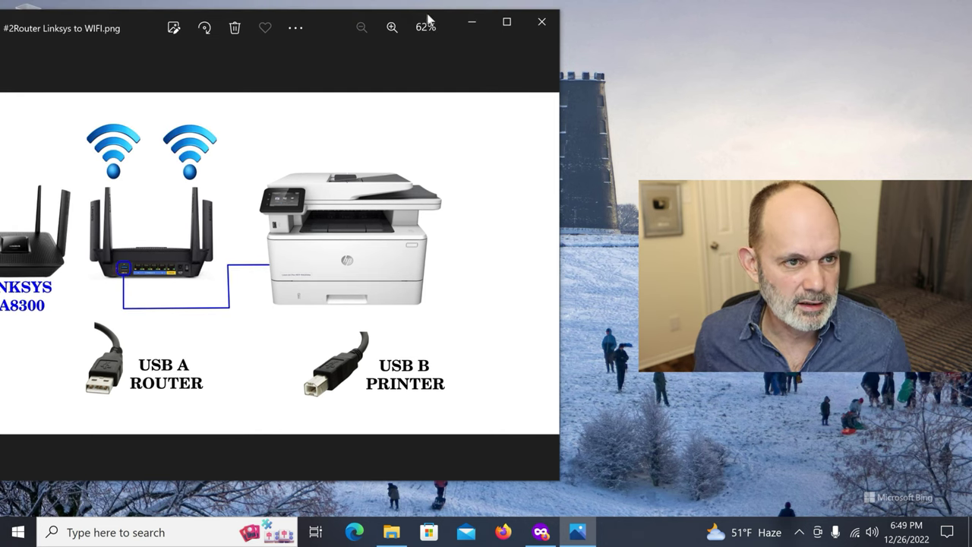
pyautogui.moveTo(352, 31); pyautogui.dragTo(509, 41)
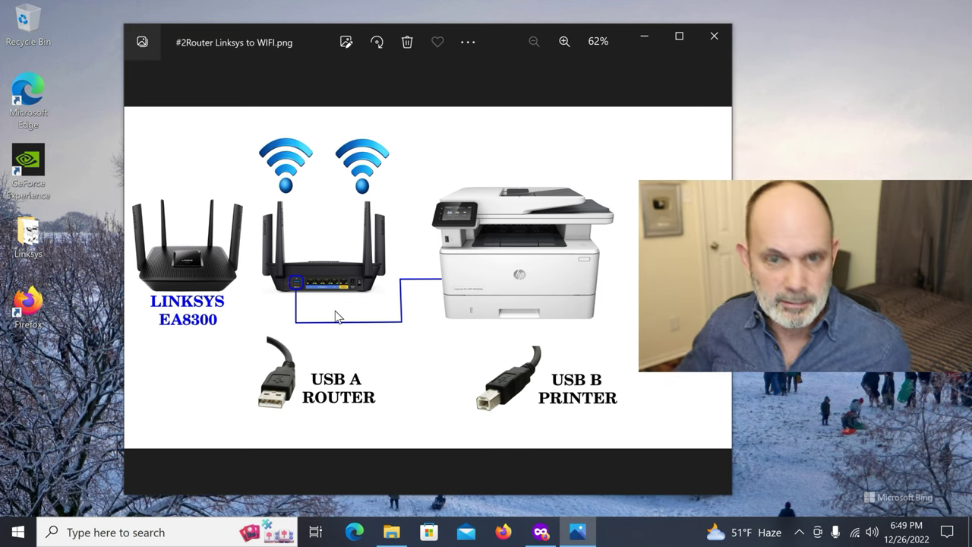
pyautogui.click(541, 532)
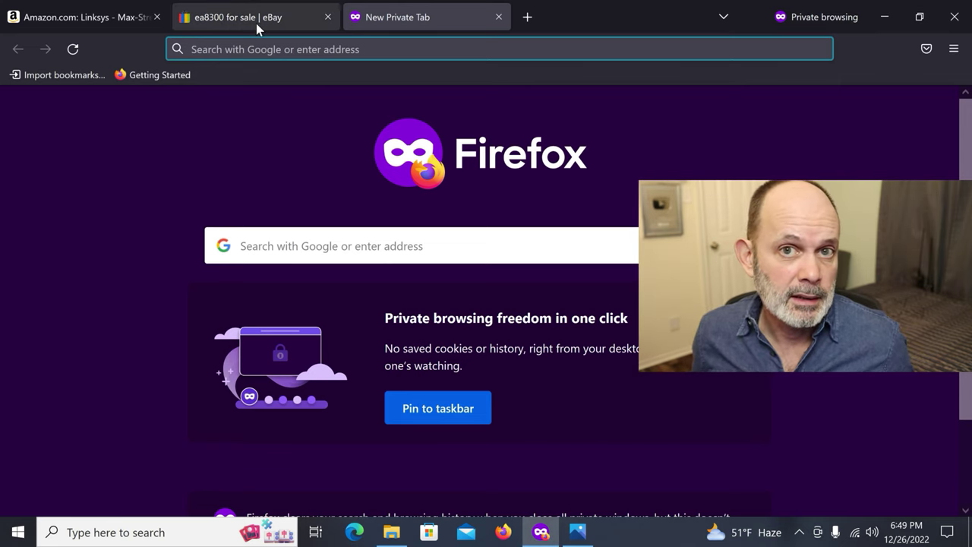
pyautogui.click(86, 17)
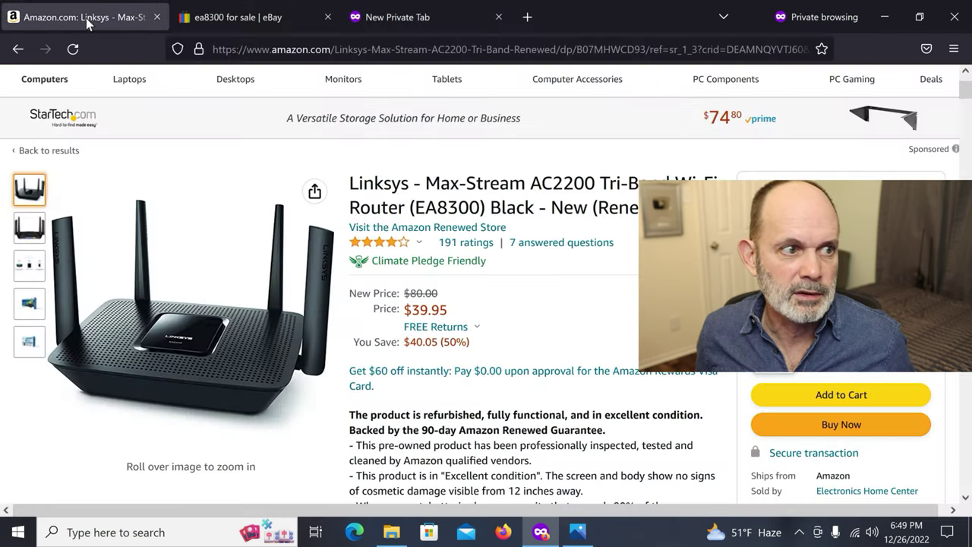
pyautogui.click(235, 22)
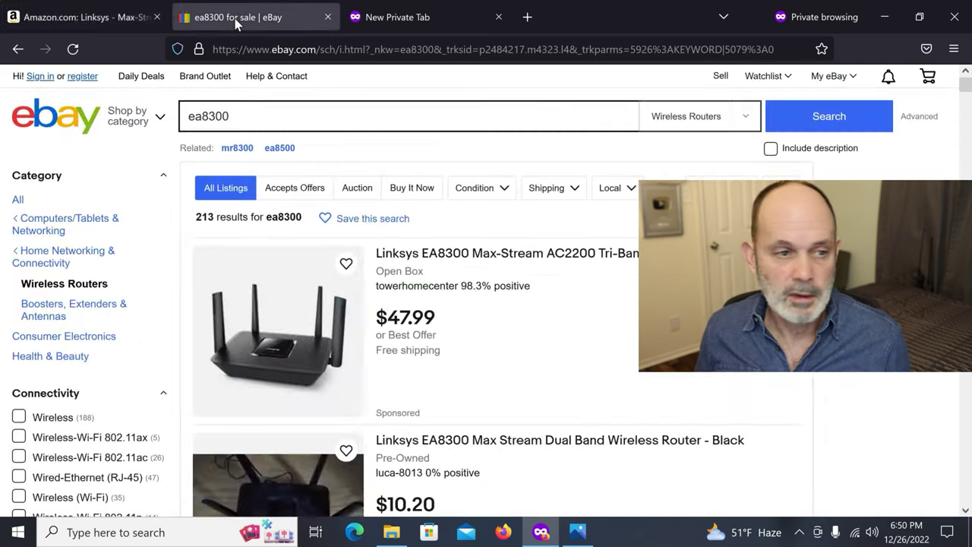
pyautogui.scroll(-5, 582, 371)
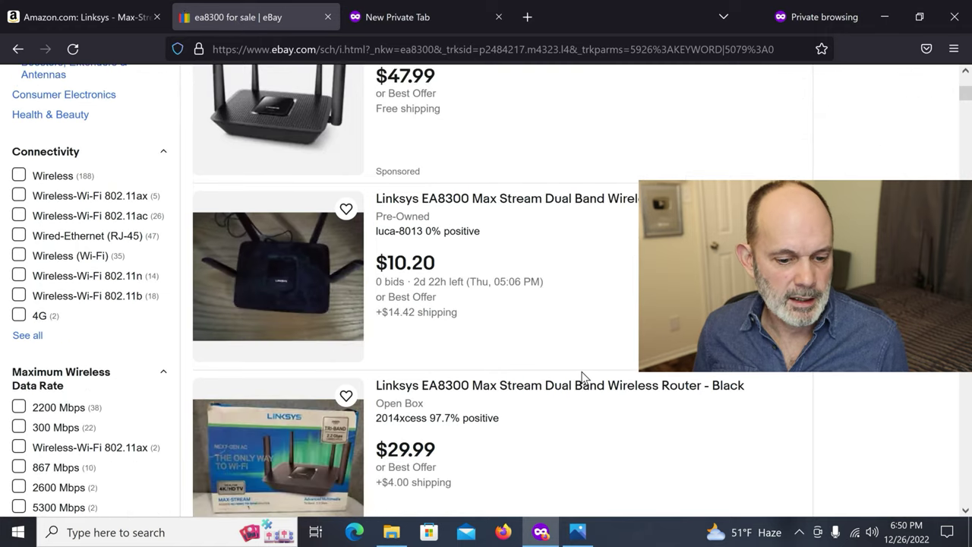
pyautogui.scroll(-1, 581, 378)
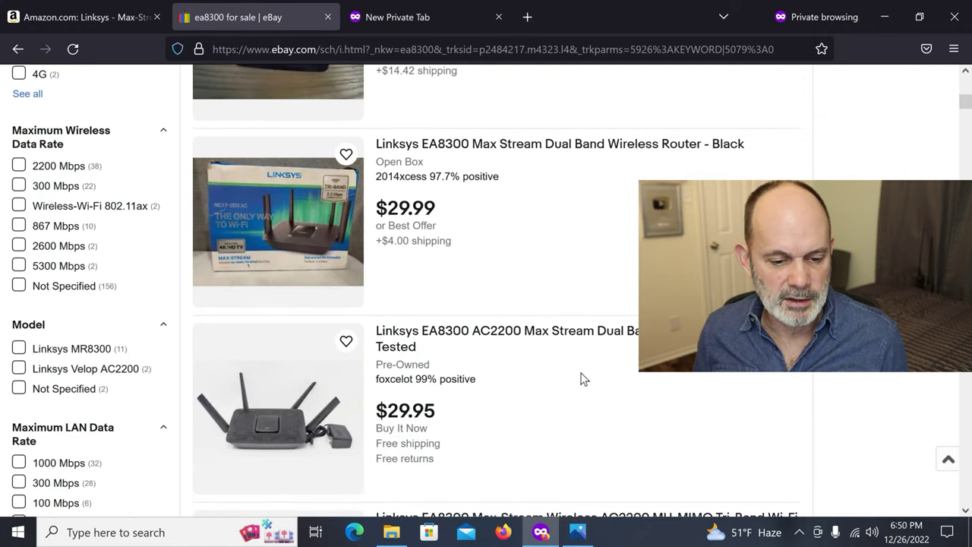
pyautogui.scroll(6, 581, 378)
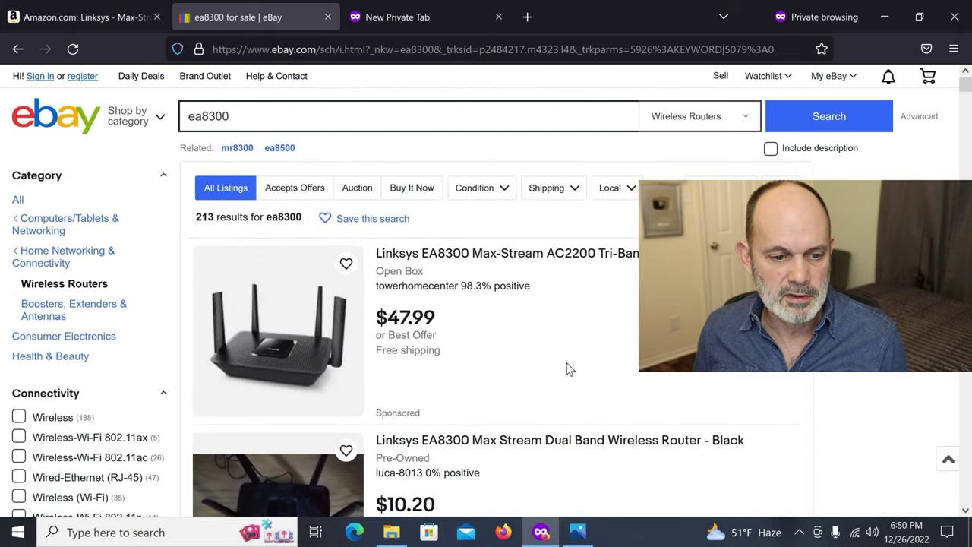
pyautogui.click(66, 17)
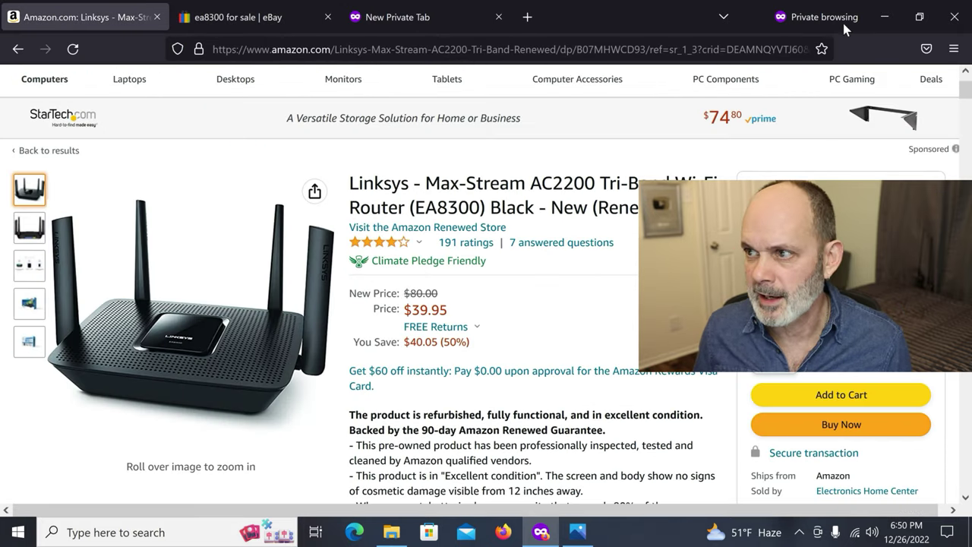
pyautogui.click(886, 17)
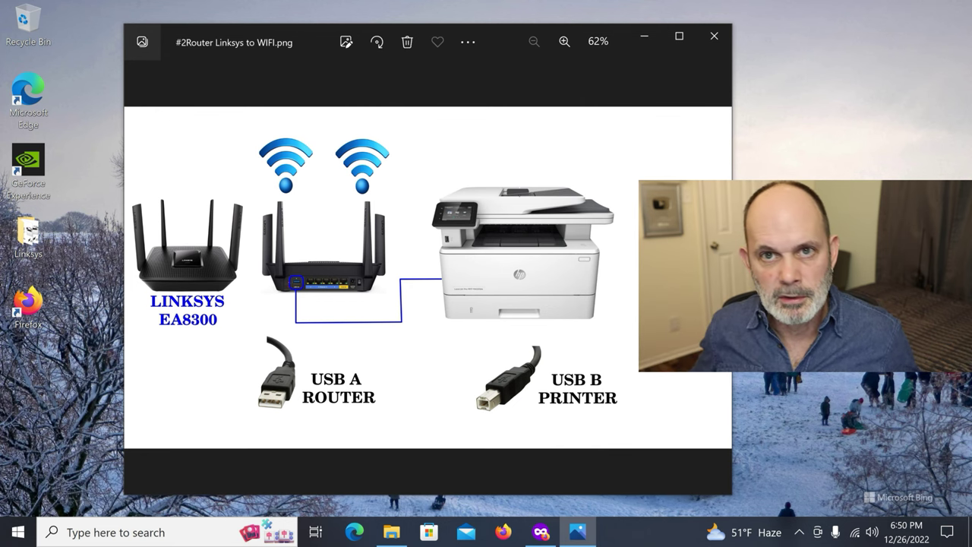
# - Advance to the #3 photo of the printer's rear USB, network and phone ports
pyautogui.press('Right')
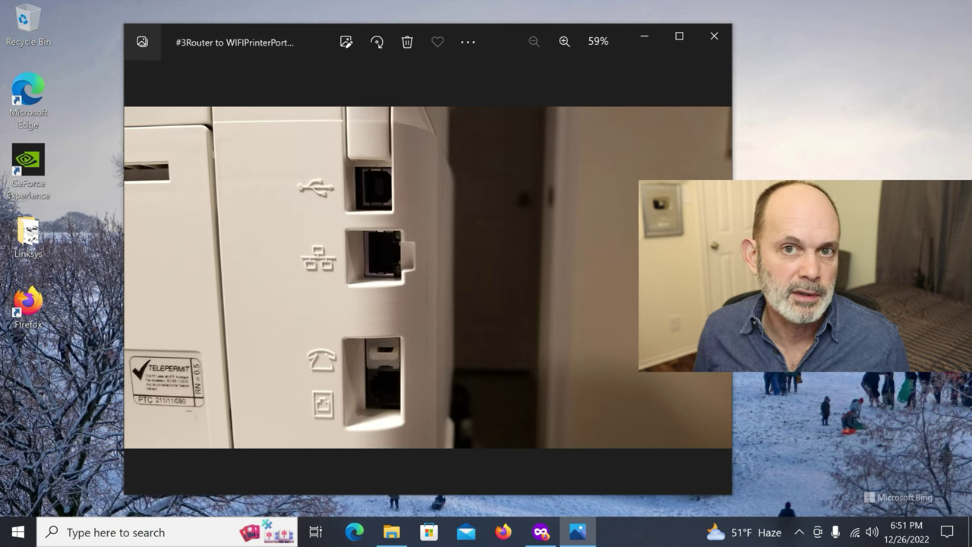
# - Step through port photos #4 to #6, ending on the one approving the USB port
pyautogui.press('Right')
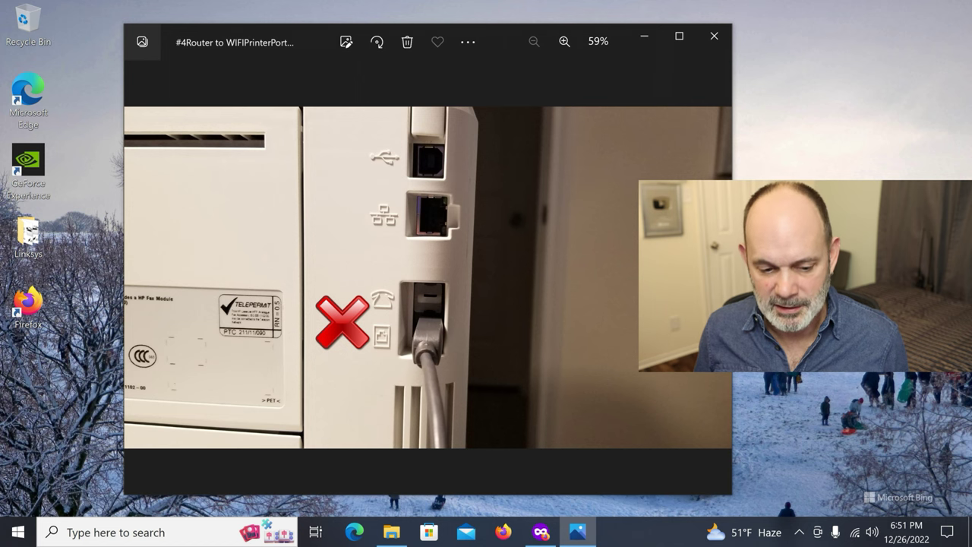
pyautogui.press('Right')
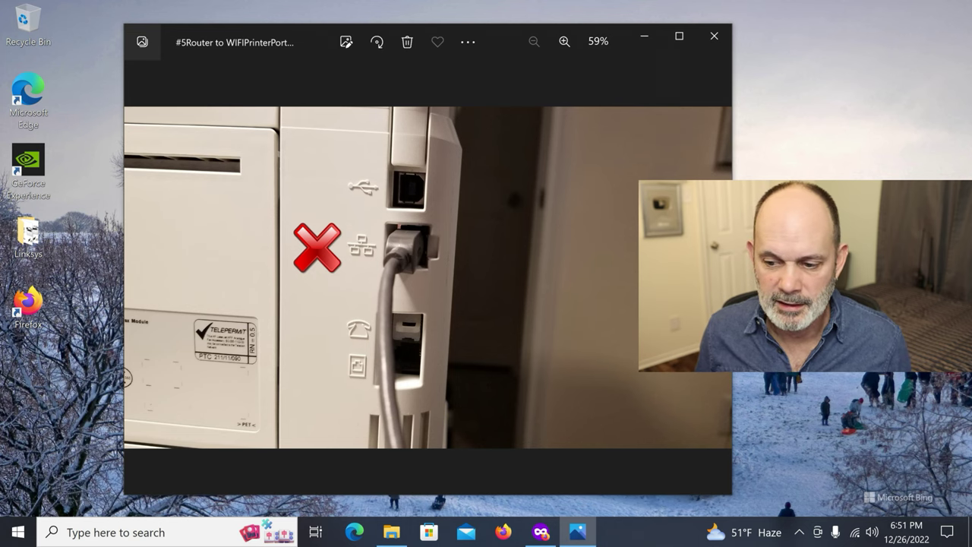
pyautogui.press('Right')
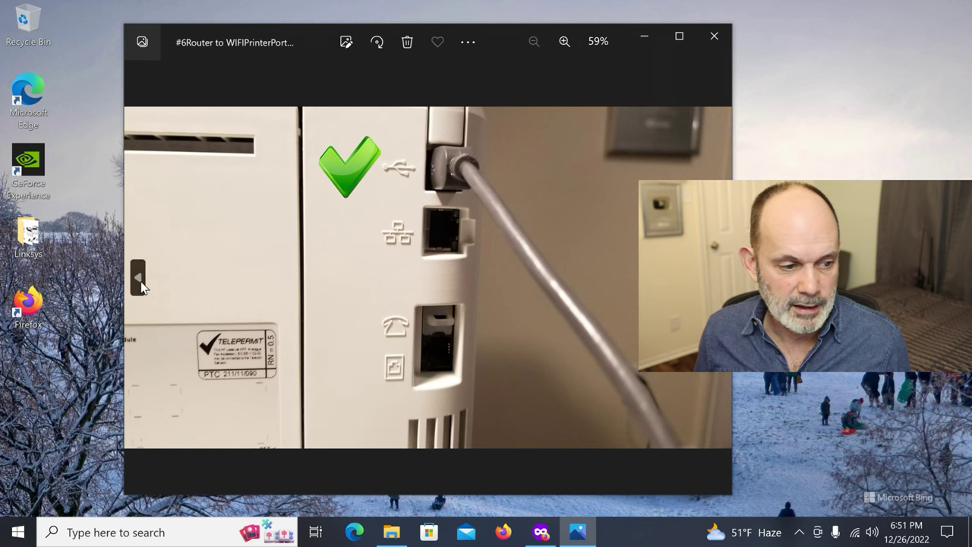
pyautogui.click(138, 279)
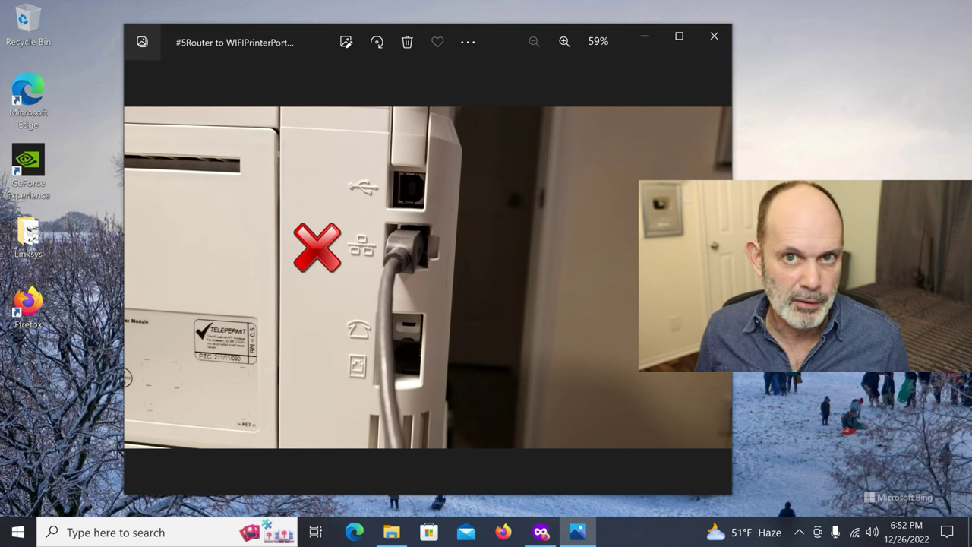
pyautogui.press('Right')
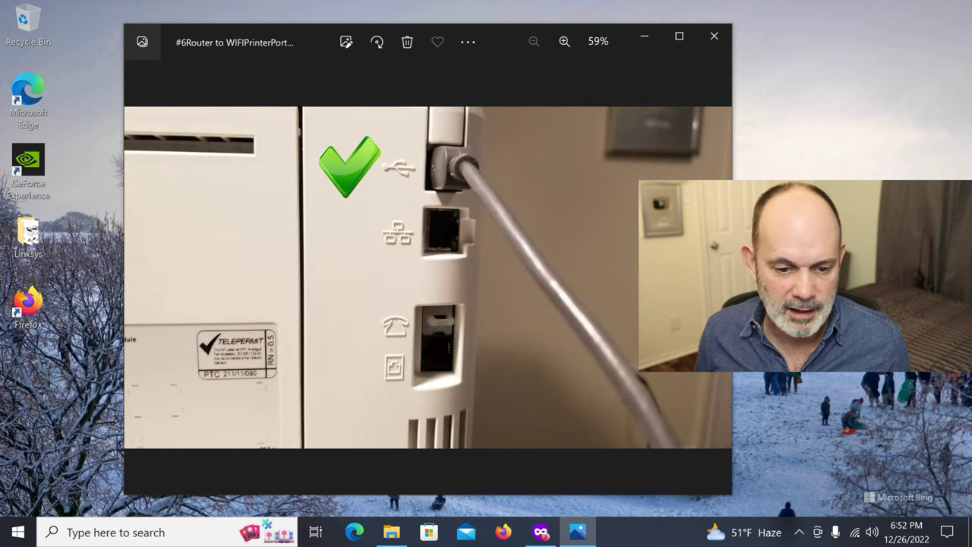
# - Close Photos and eject the HP LaserJet MFP M426fdn via Safely Remove Hardware
pyautogui.click(706, 47)
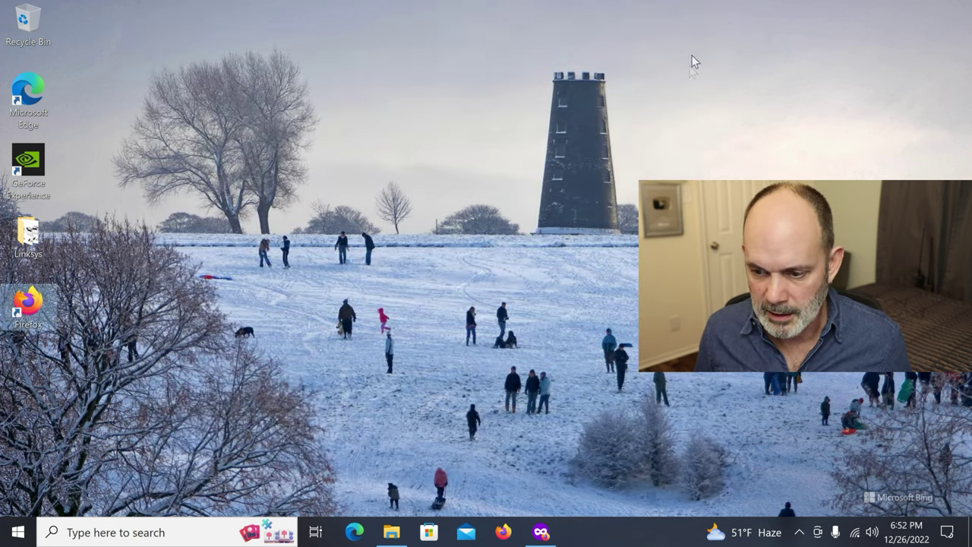
pyautogui.click(802, 536)
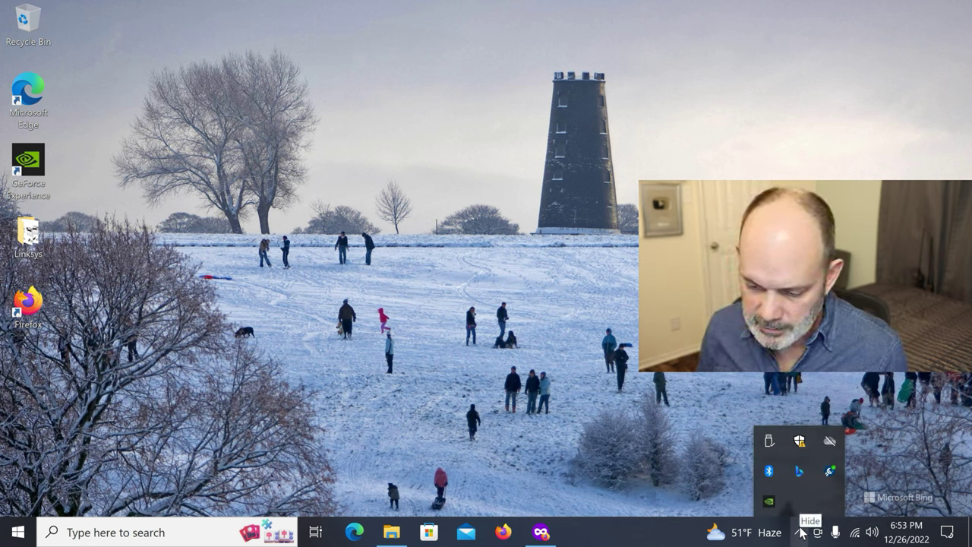
pyautogui.click(771, 444)
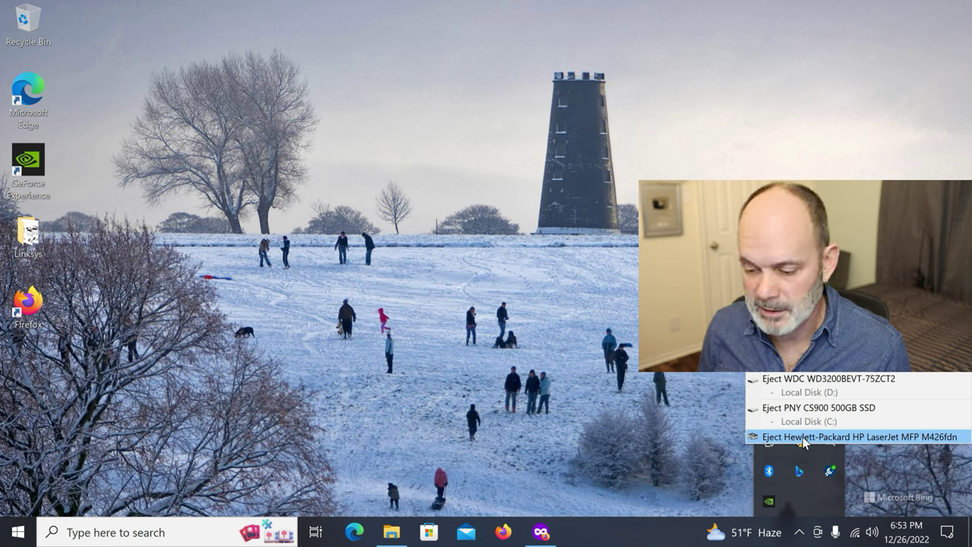
pyautogui.click(856, 437)
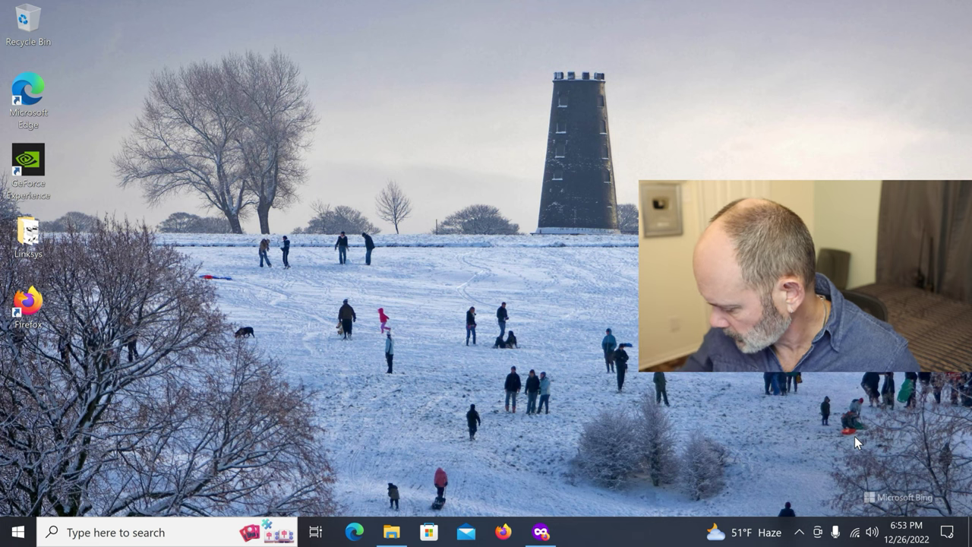
pyautogui.click(541, 532)
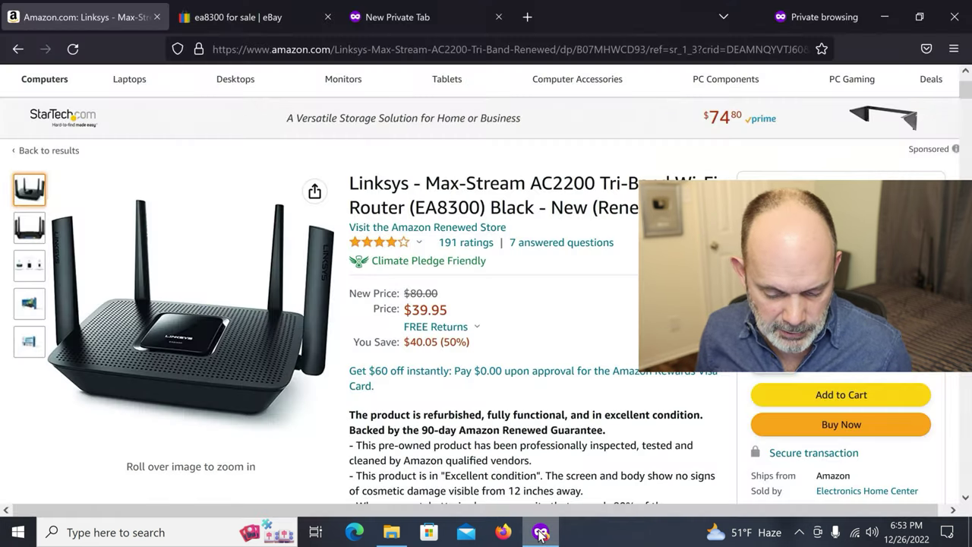
# - Search 'links usb control center 2.2', accept the linksys correction, and open the installation article
pyautogui.click(408, 21)
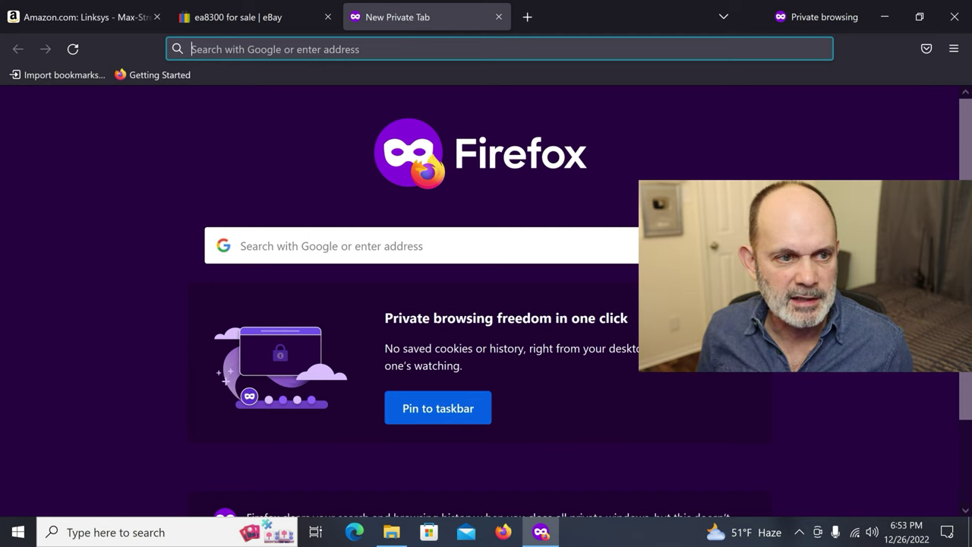
pyautogui.press('Down')
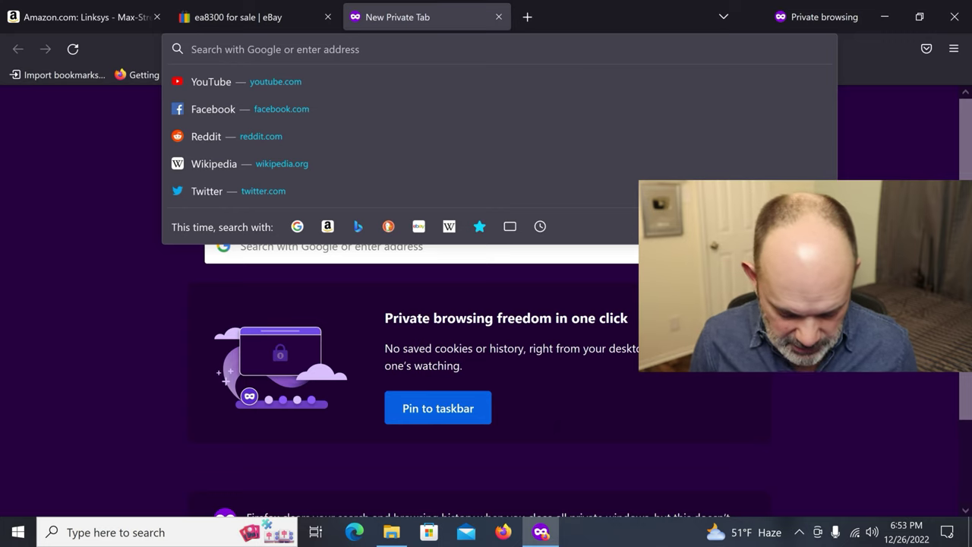
pyautogui.write('lin')
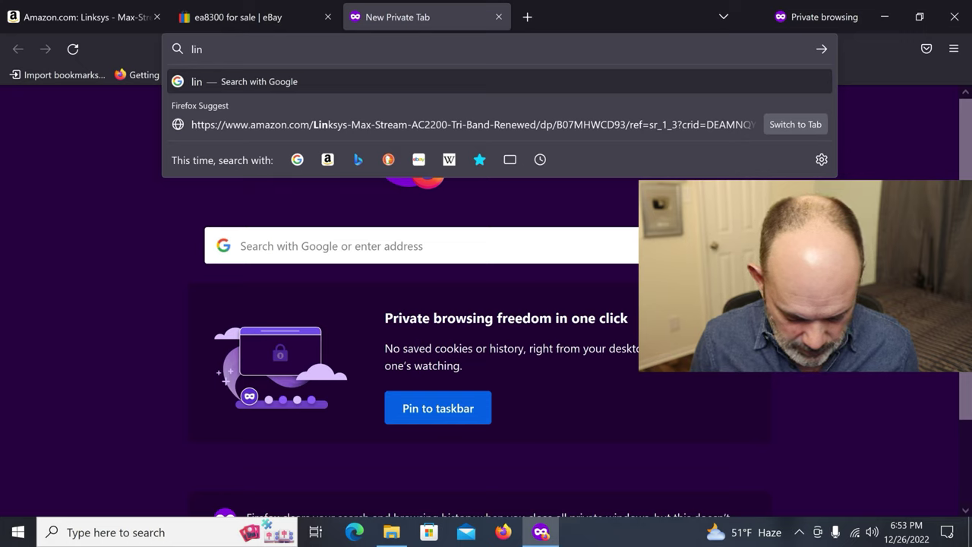
pyautogui.write('ks ')
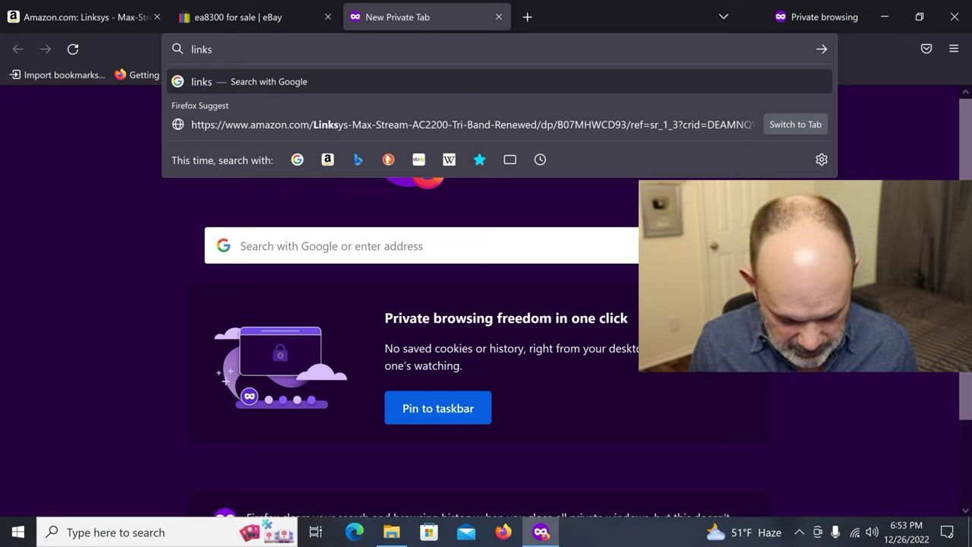
pyautogui.write('usb c')
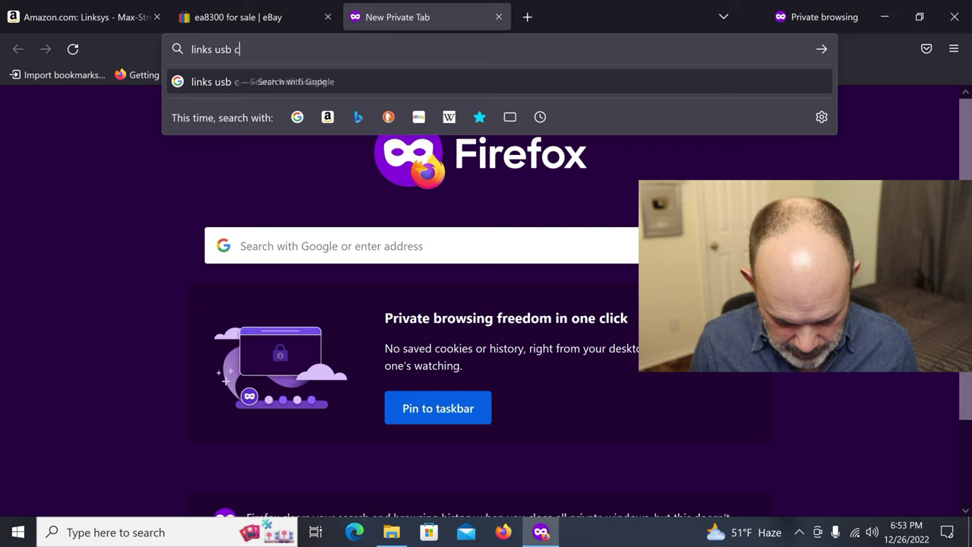
pyautogui.write('ontrol ')
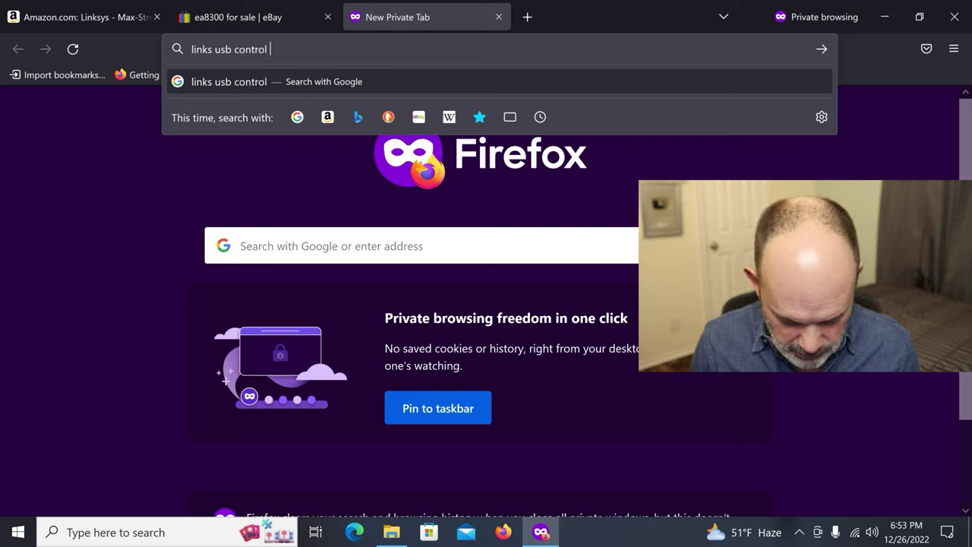
pyautogui.write('center 2')
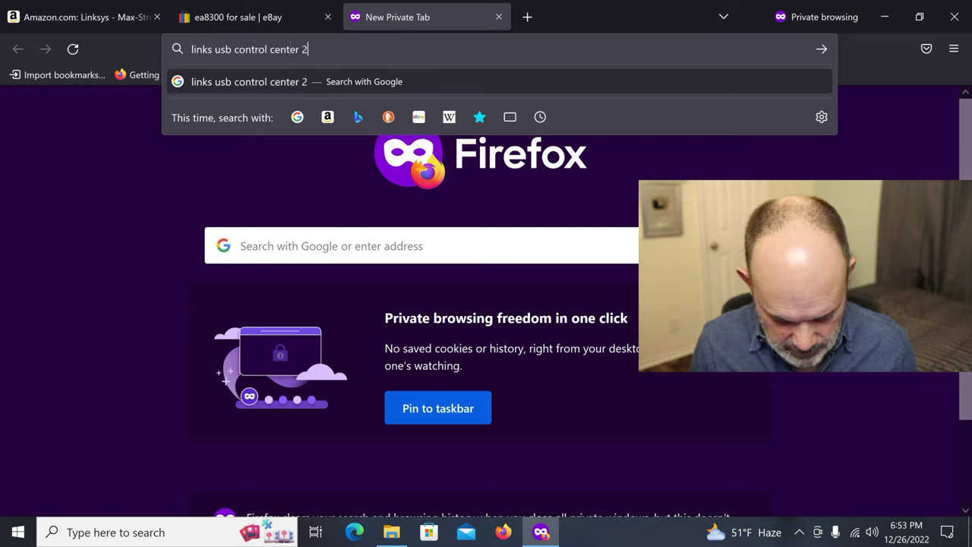
pyautogui.write('.2')
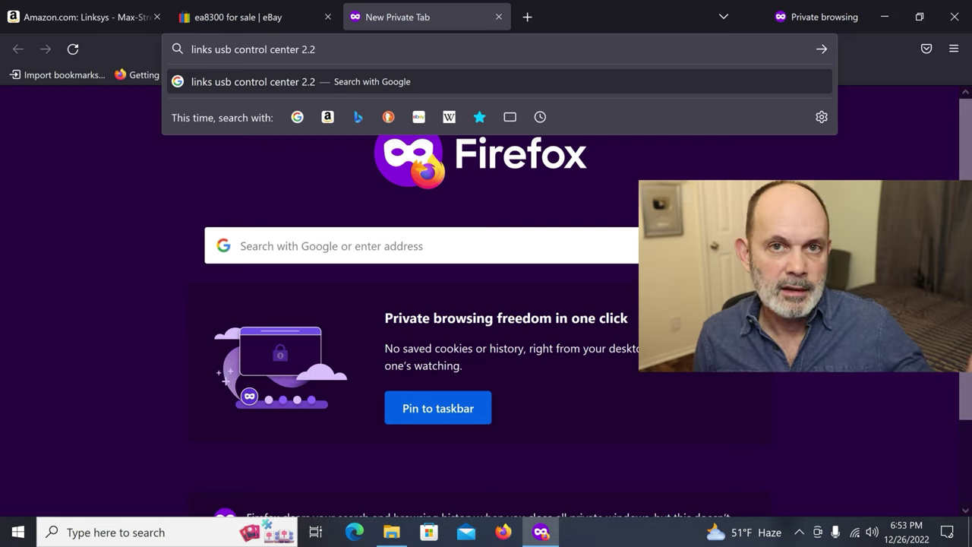
pyautogui.press('Return')
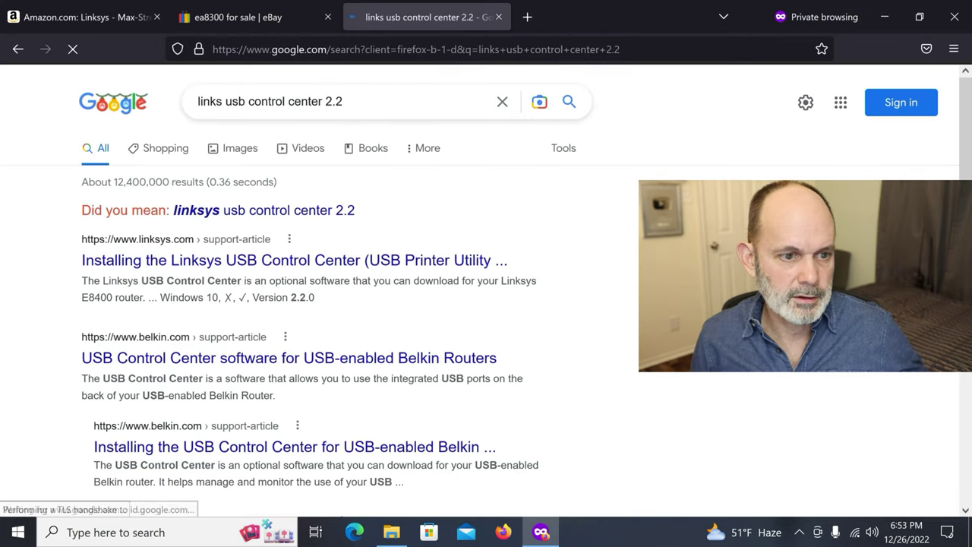
pyautogui.click(298, 212)
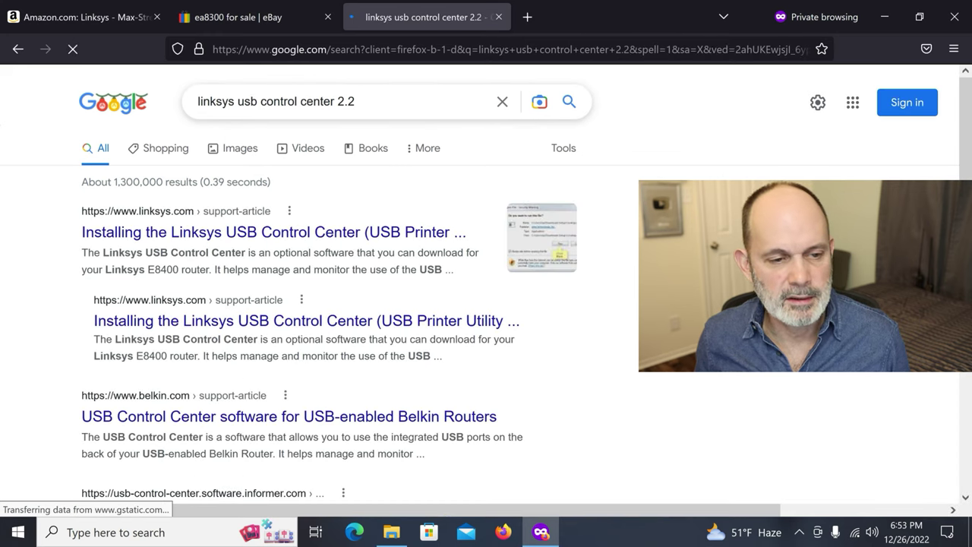
pyautogui.click(395, 241)
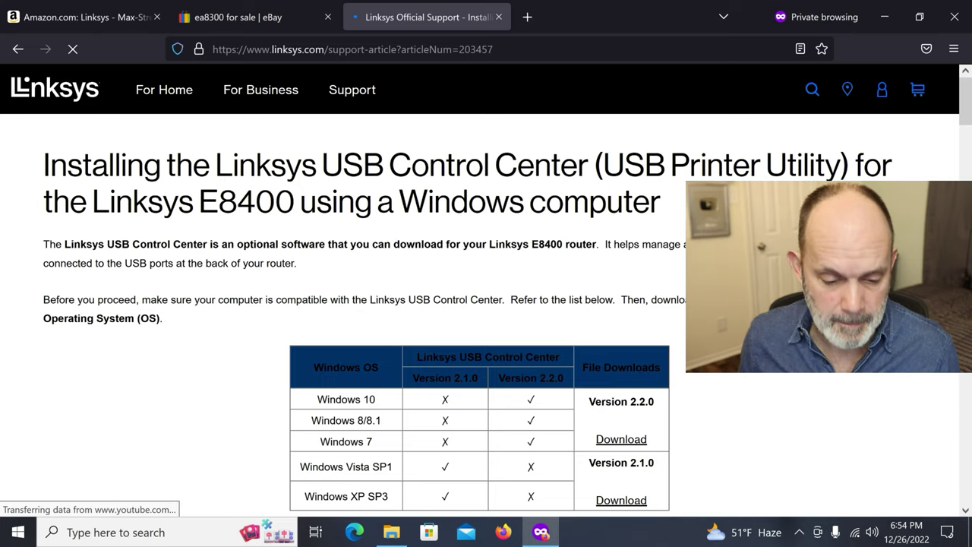
# - Accept all cookies and download 'Windows 7, 8, and 10 Setup v2_2_0.zip' under Version 2.2.0
pyautogui.scroll(-2, 486, 289)
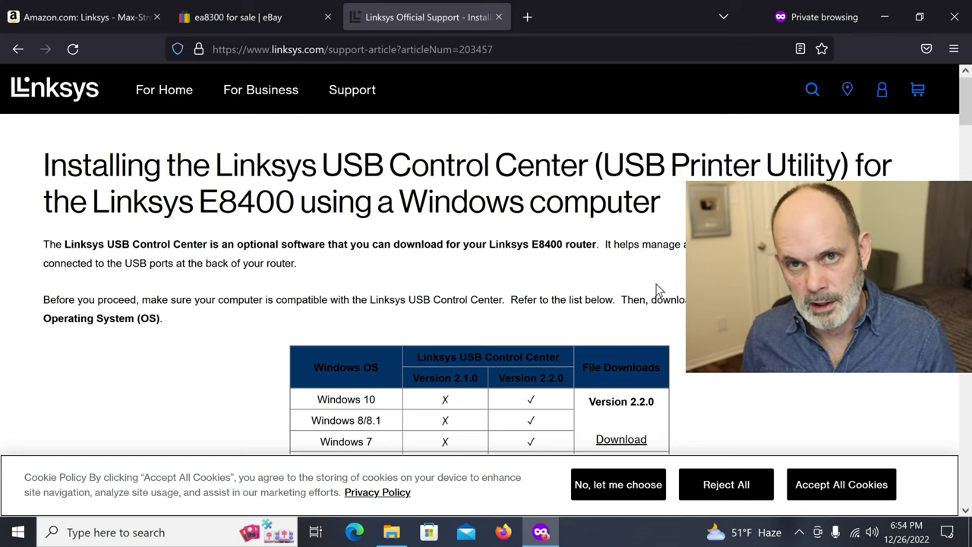
pyautogui.scroll(-2, 659, 282)
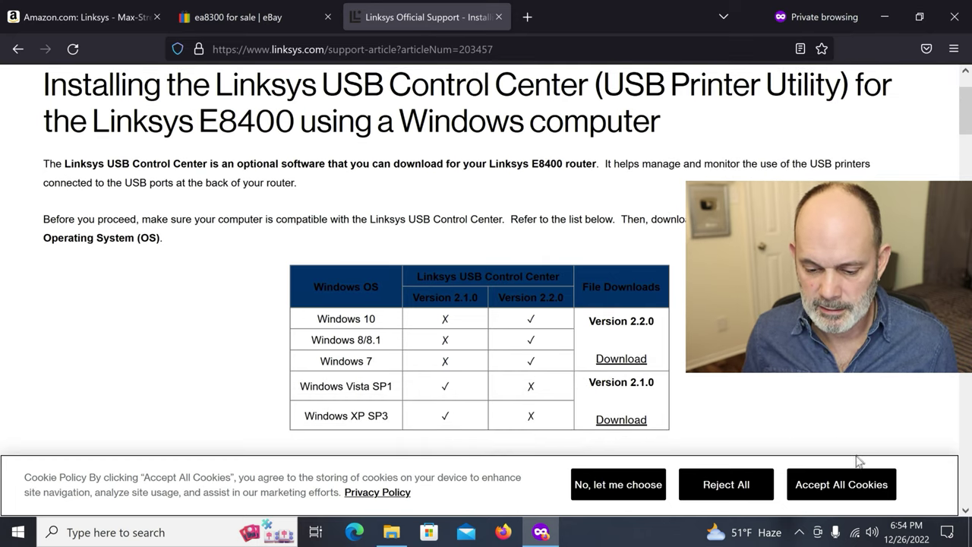
pyautogui.click(862, 501)
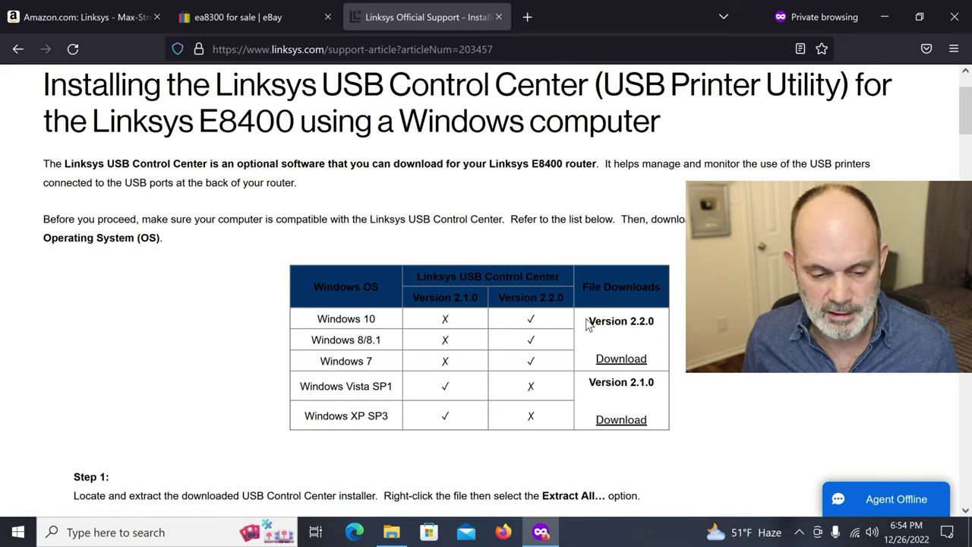
pyautogui.click(640, 362)
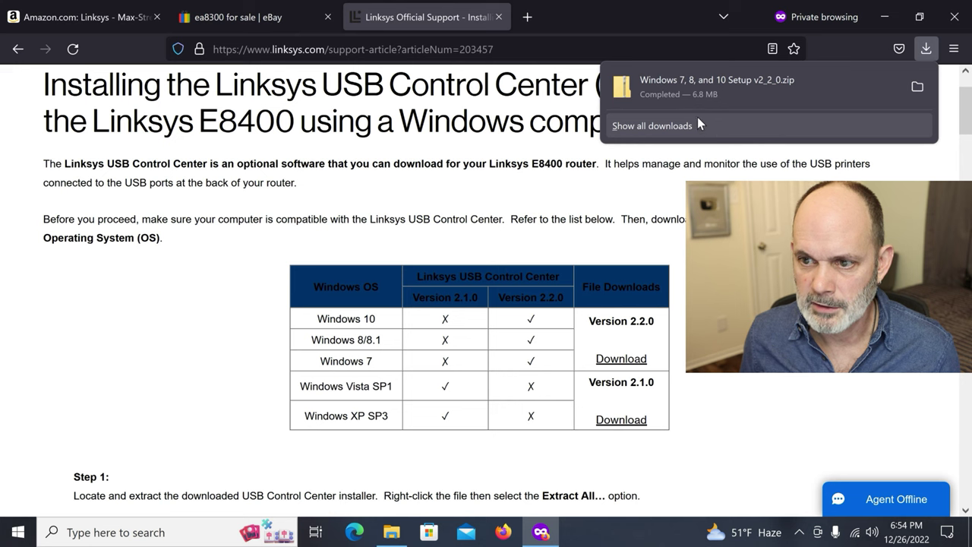
# - Extract the Windows 7, 8, and 10 Setup v2_2_0 zip in Downloads to its suggested folder
pyautogui.click(916, 88)
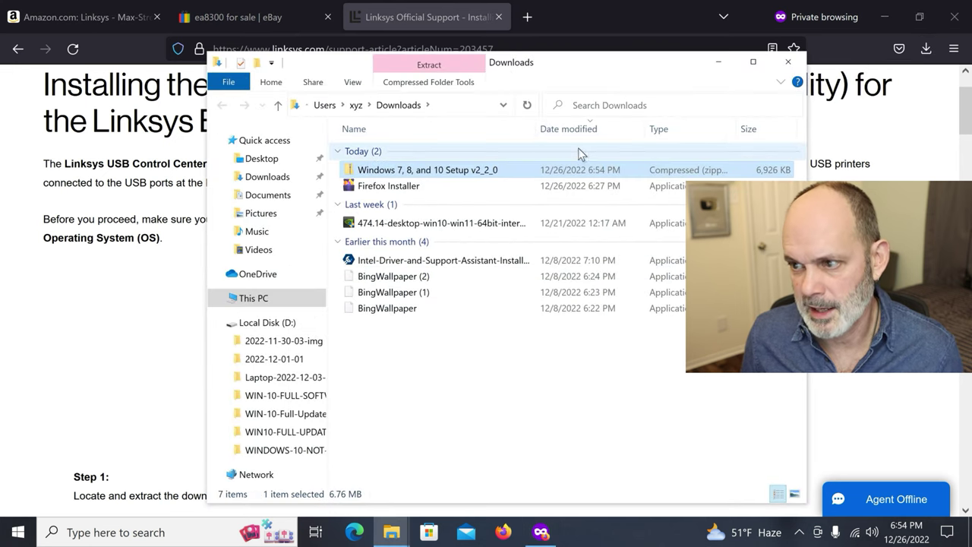
pyautogui.click(276, 178)
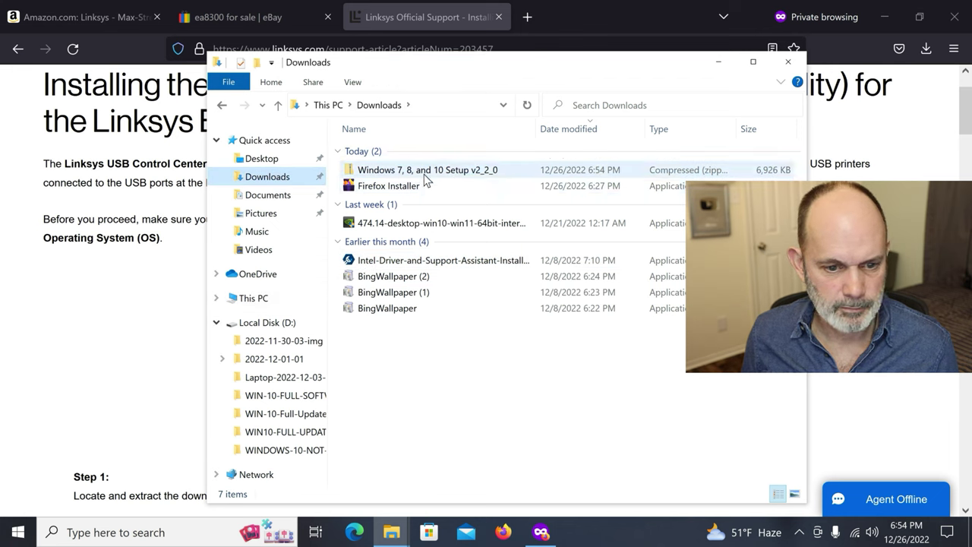
pyautogui.click(425, 176)
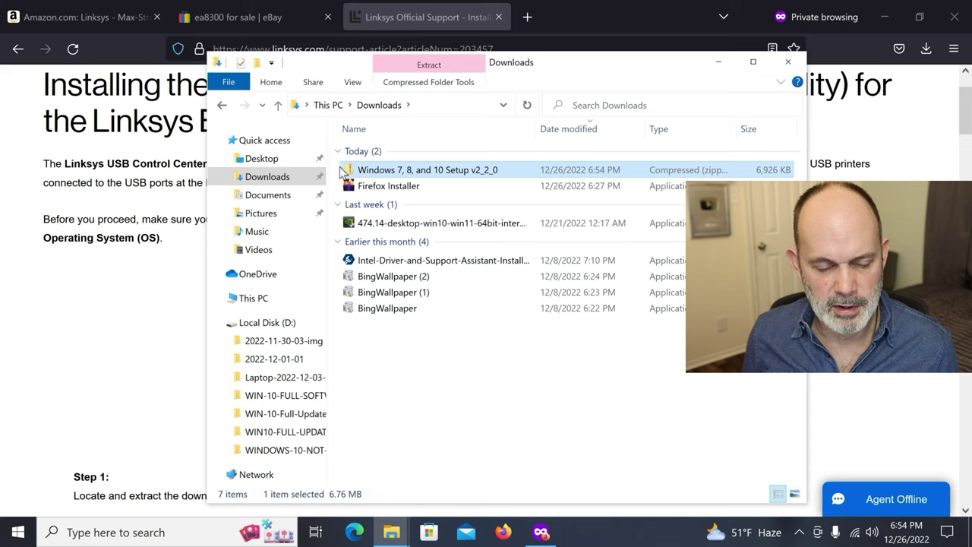
pyautogui.rightClick(434, 174)
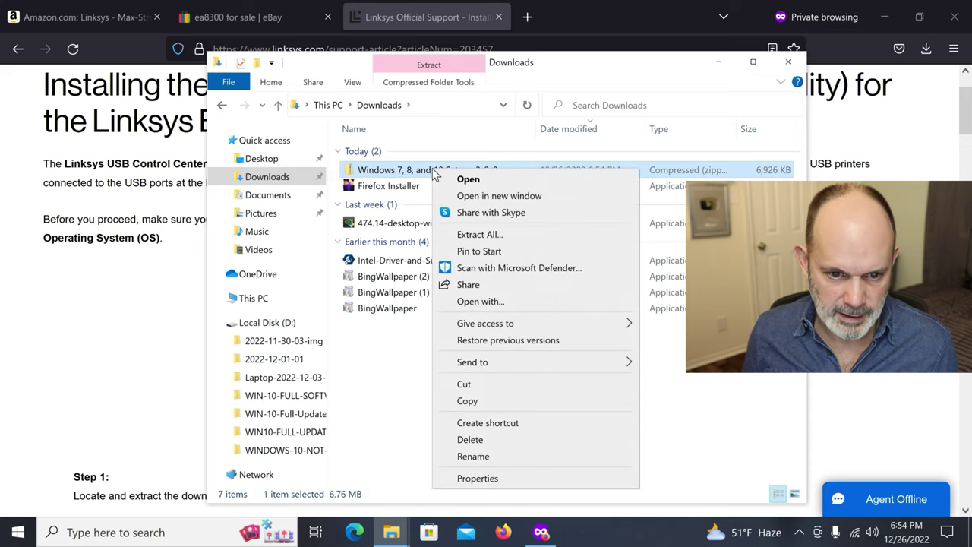
pyautogui.click(488, 235)
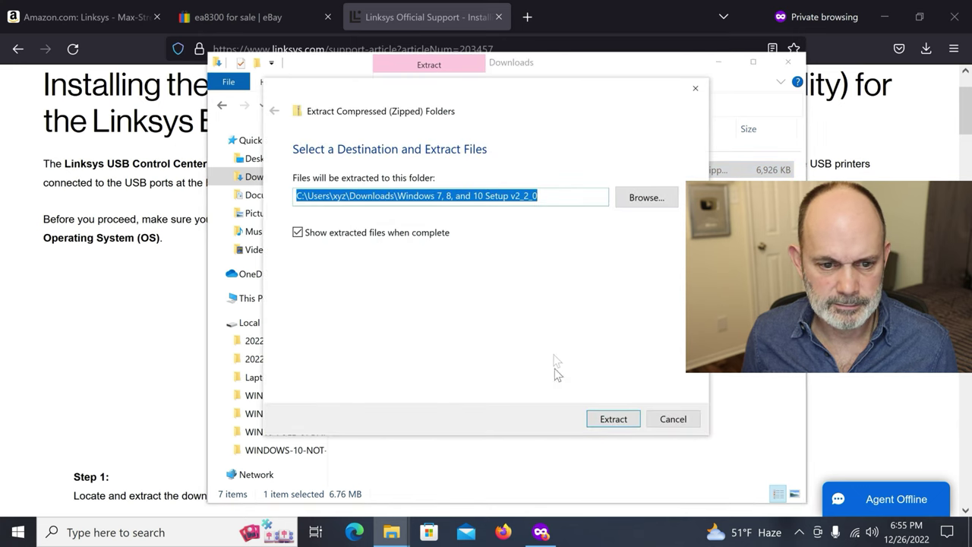
pyautogui.click(617, 420)
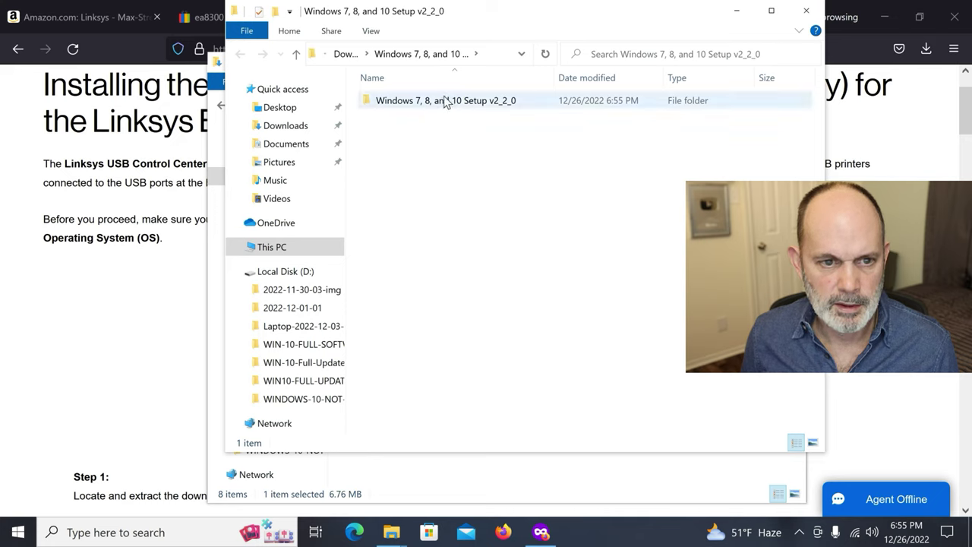
# - Launch Cosetup from the extracted folder and minimize the browser
pyautogui.click(446, 102)
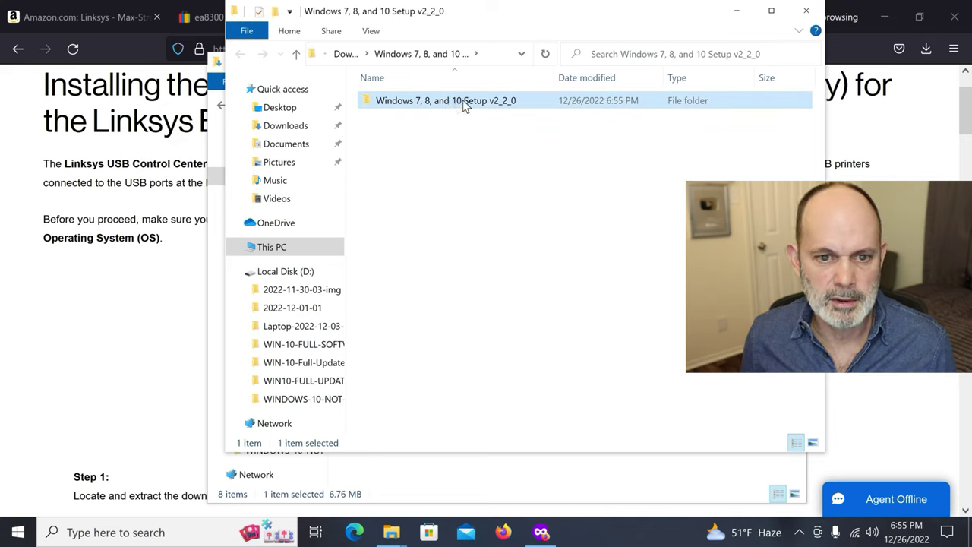
pyautogui.doubleClick(463, 99)
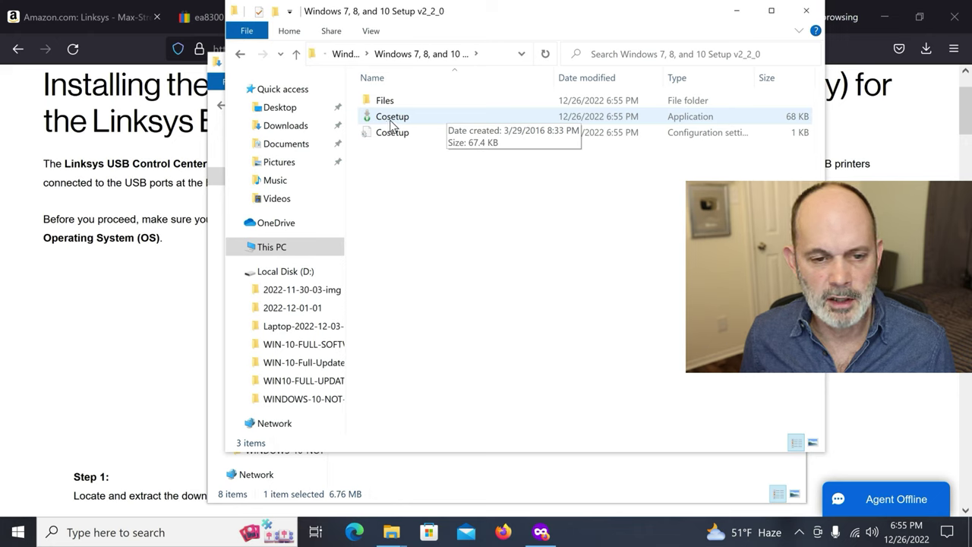
pyautogui.click(413, 120)
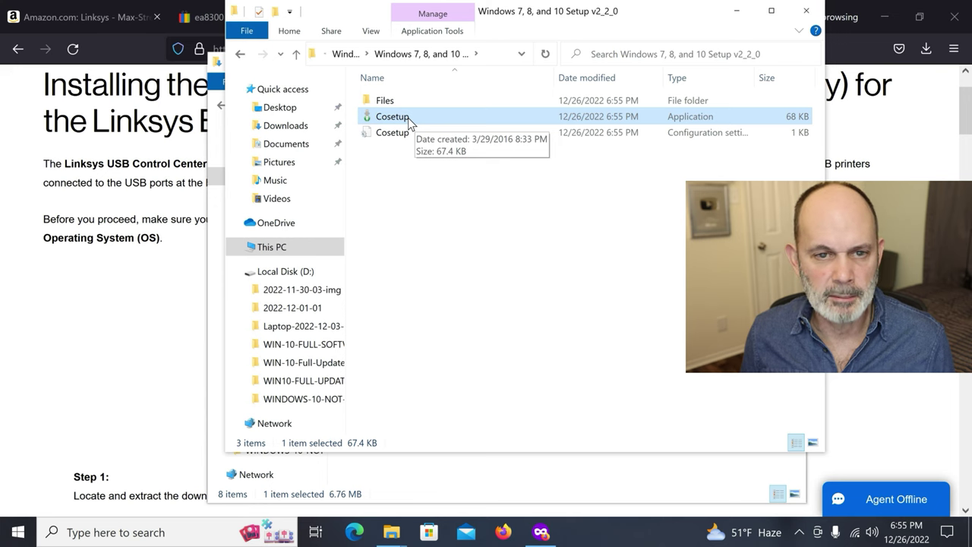
pyautogui.doubleClick(408, 118)
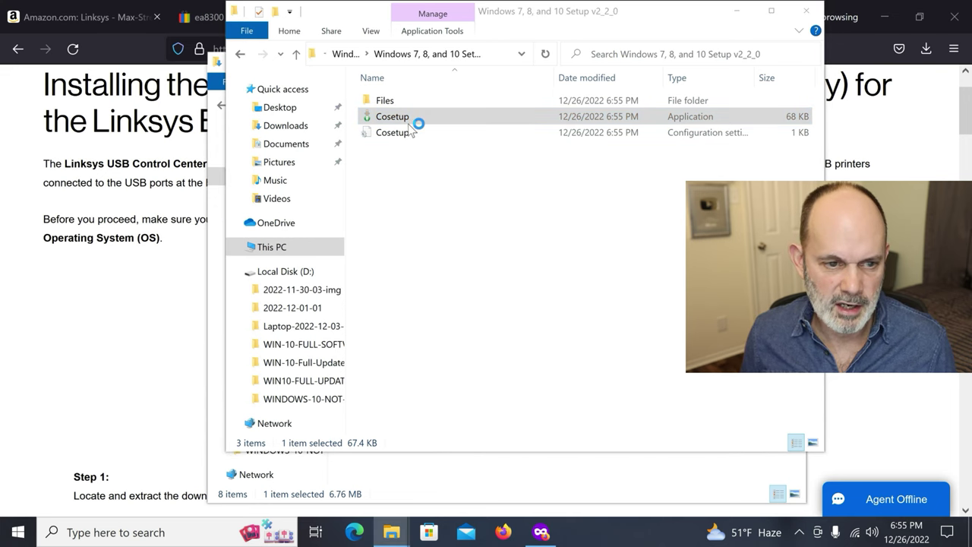
pyautogui.click(884, 23)
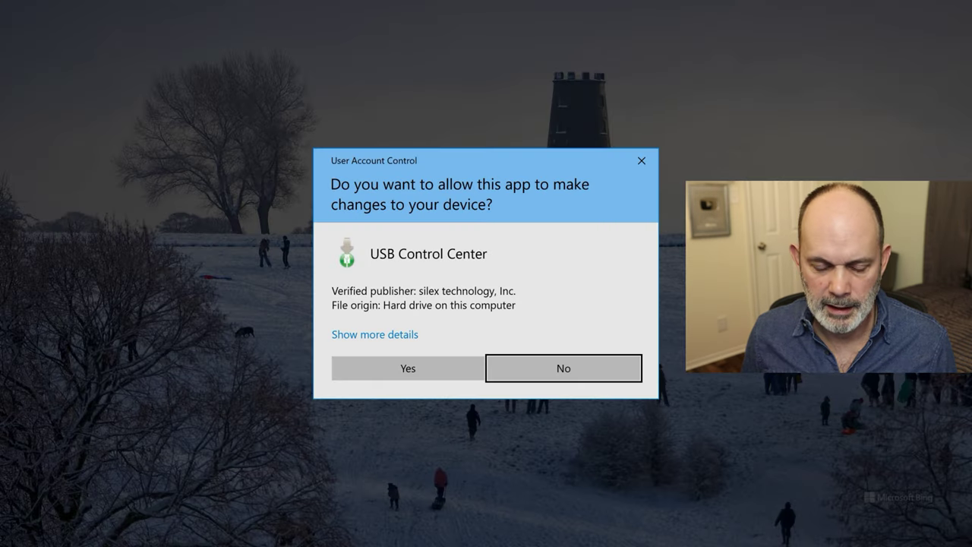
# - Approve the installer's UAC prompt and minimize the two folder windows out of the way
pyautogui.click(395, 368)
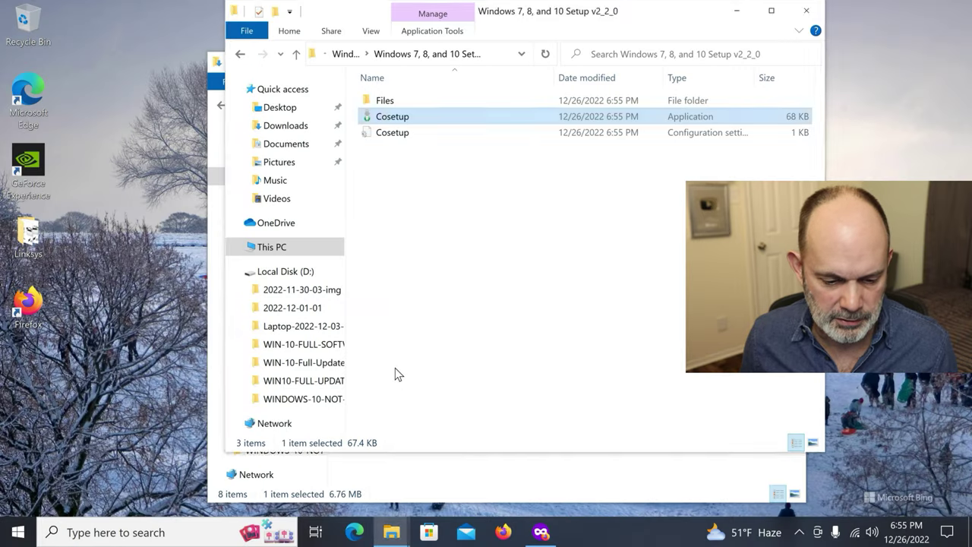
pyautogui.click(737, 11)
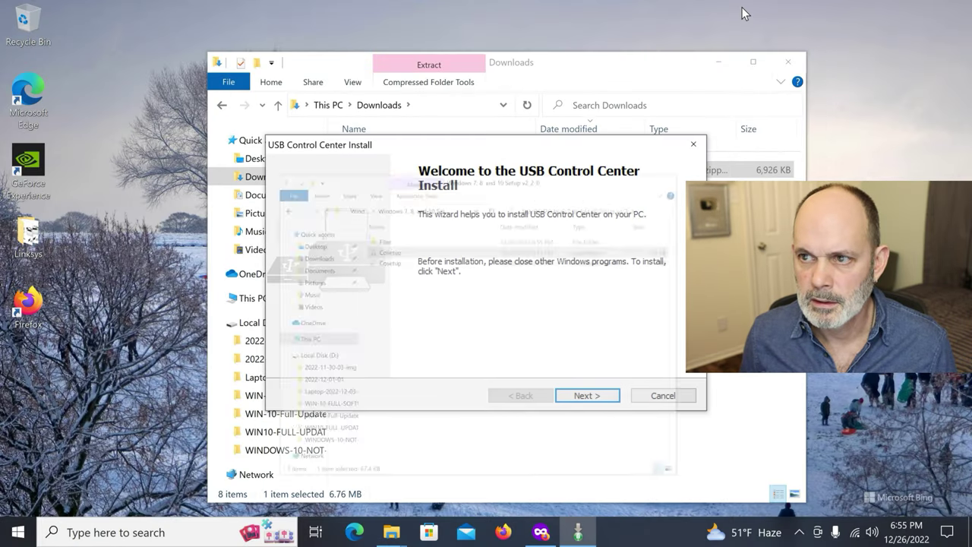
pyautogui.click(724, 64)
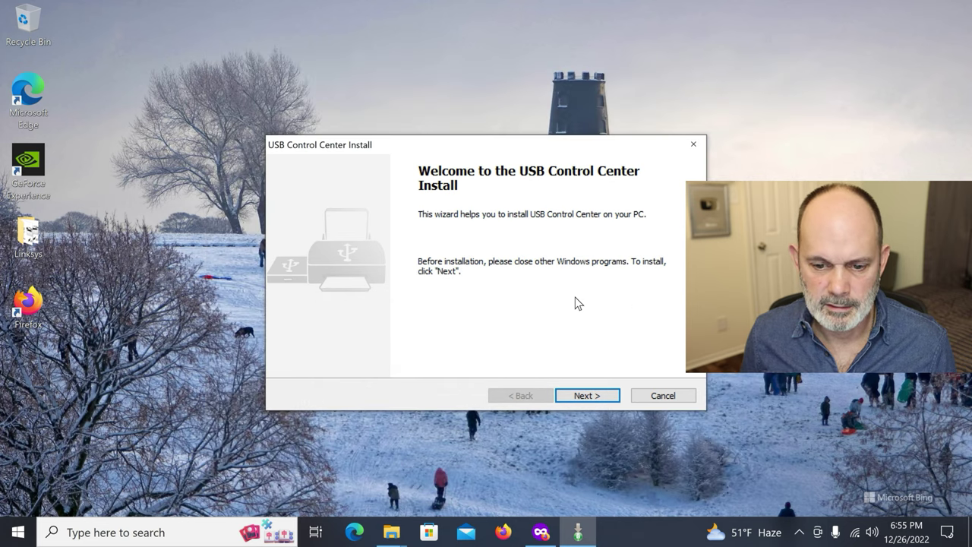
pyautogui.moveTo(553, 145); pyautogui.dragTo(531, 126)
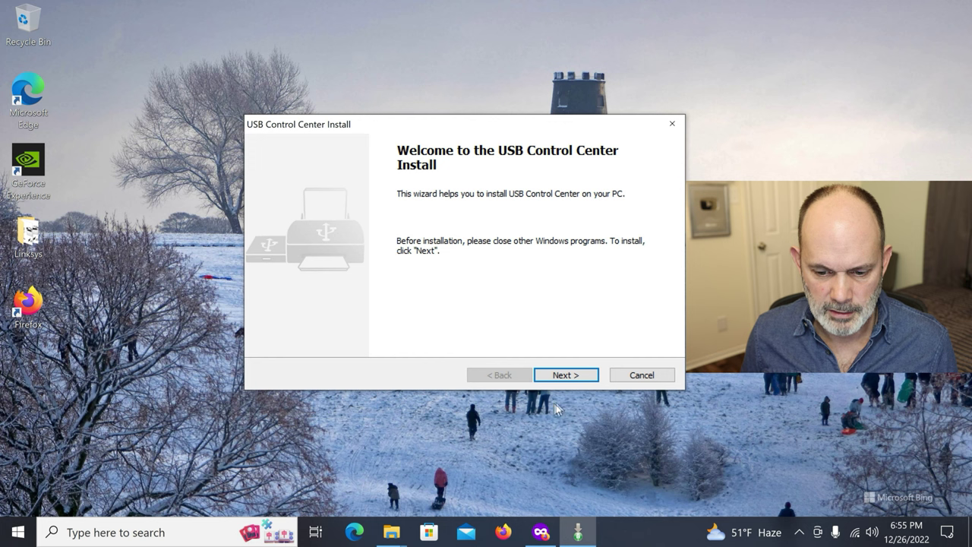
# - Install USB Control Center, approving the silex device software and the firewall exception, then finish
pyautogui.click(579, 374)
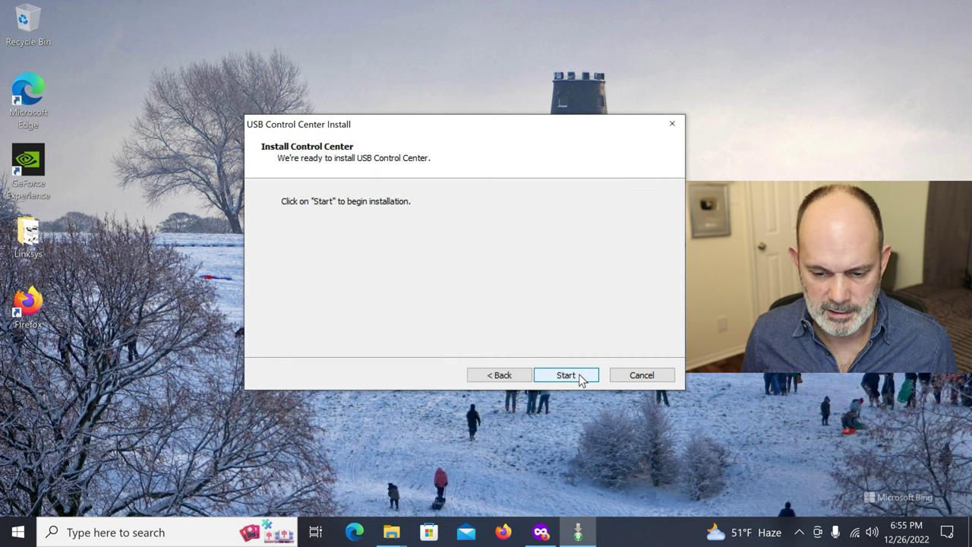
pyautogui.click(566, 375)
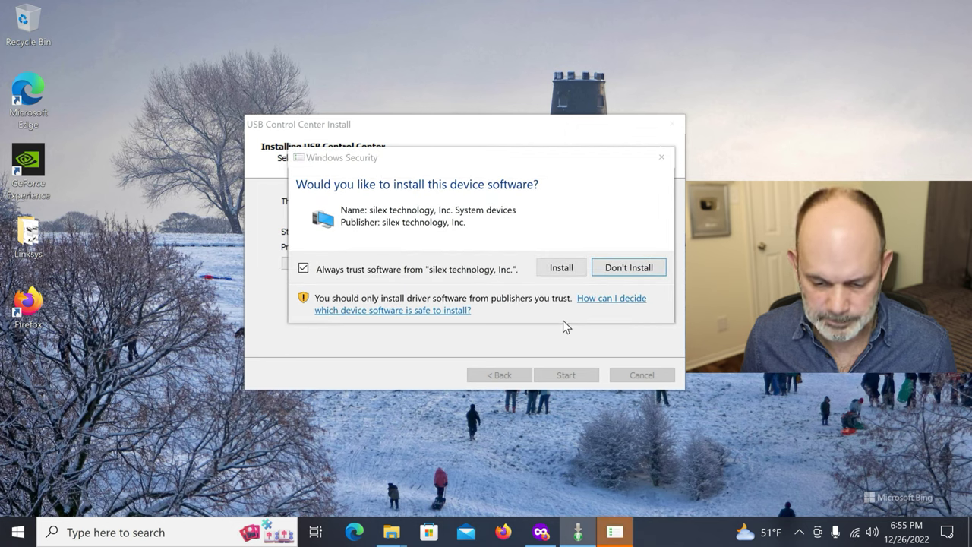
pyautogui.moveTo(616, 541)
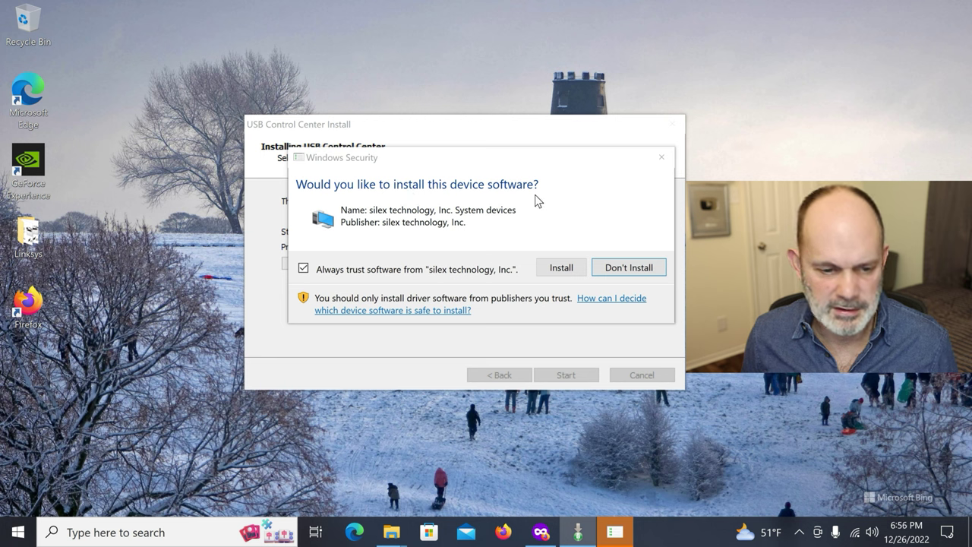
pyautogui.click(566, 270)
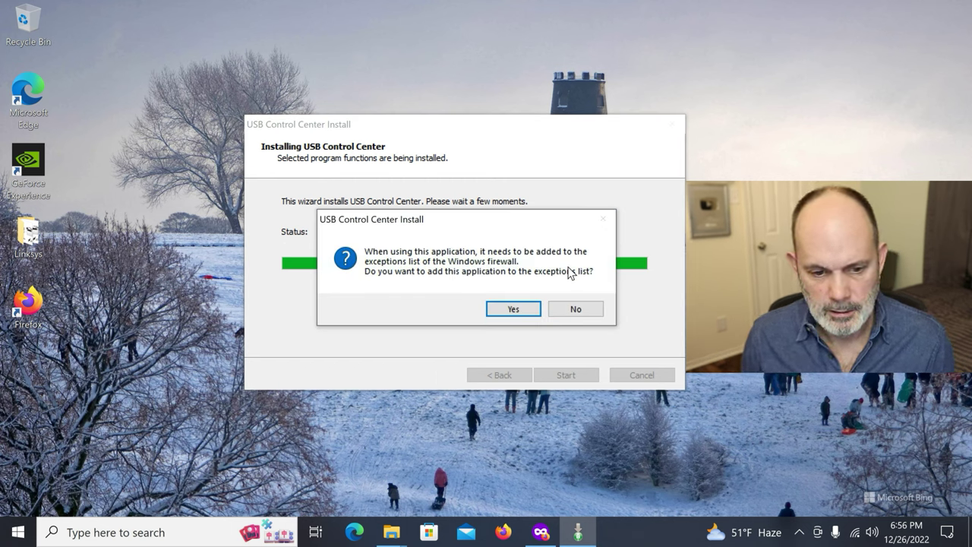
pyautogui.click(513, 309)
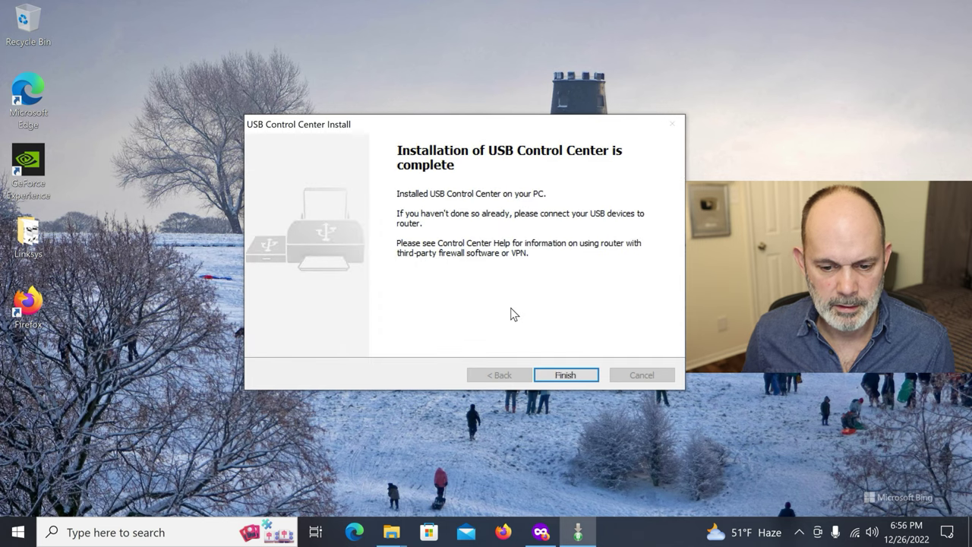
pyautogui.click(568, 375)
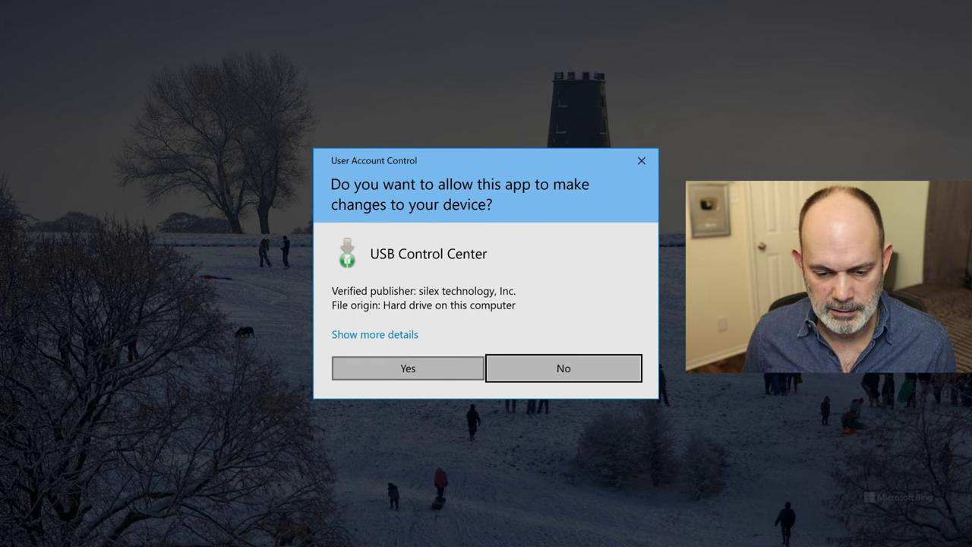
# - Allow USB Control Center to run and check which Wi-Fi network the PC uses
pyautogui.click(427, 369)
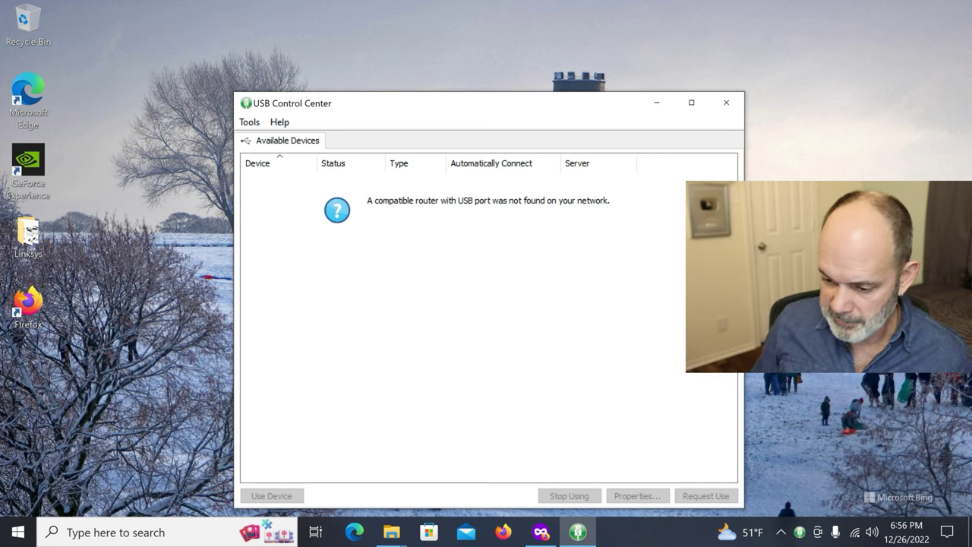
pyautogui.click(852, 536)
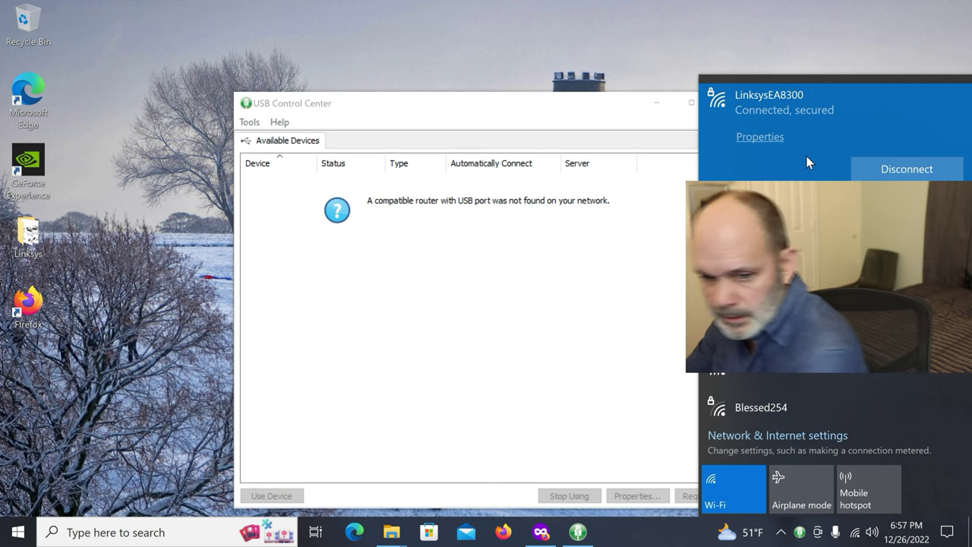
pyautogui.click(564, 290)
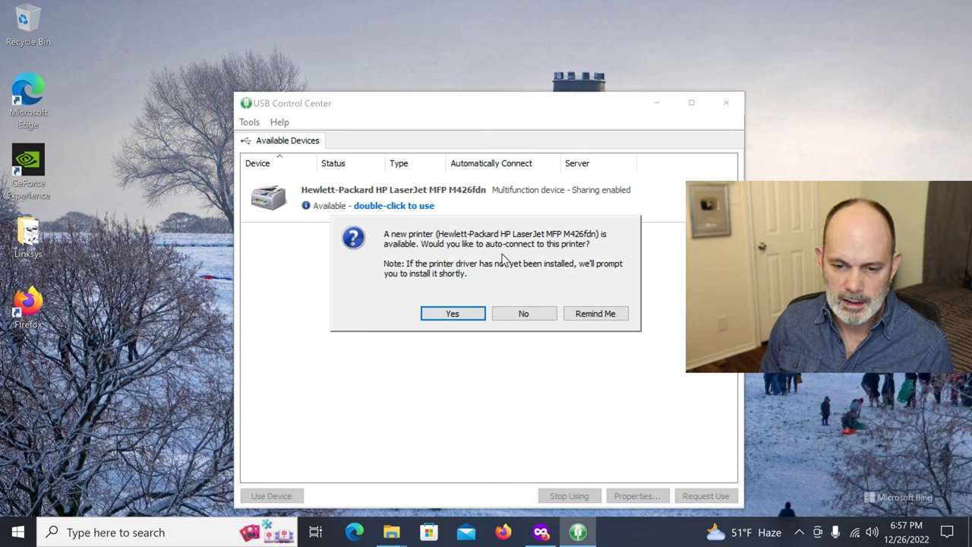
# - Set the HP LaserJet MFP M426fdn to auto-connect, connect it, and review its properties
pyautogui.click(454, 315)
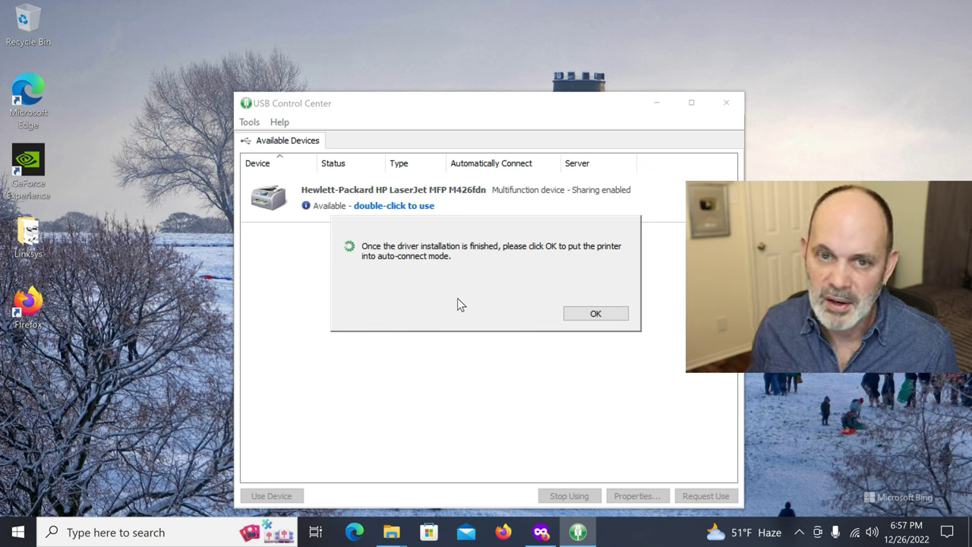
pyautogui.click(596, 314)
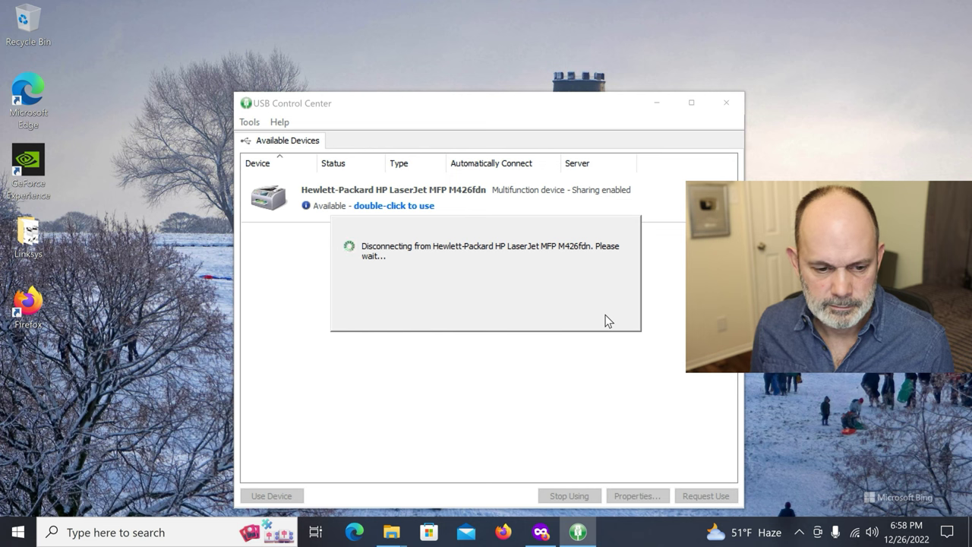
pyautogui.click(415, 213)
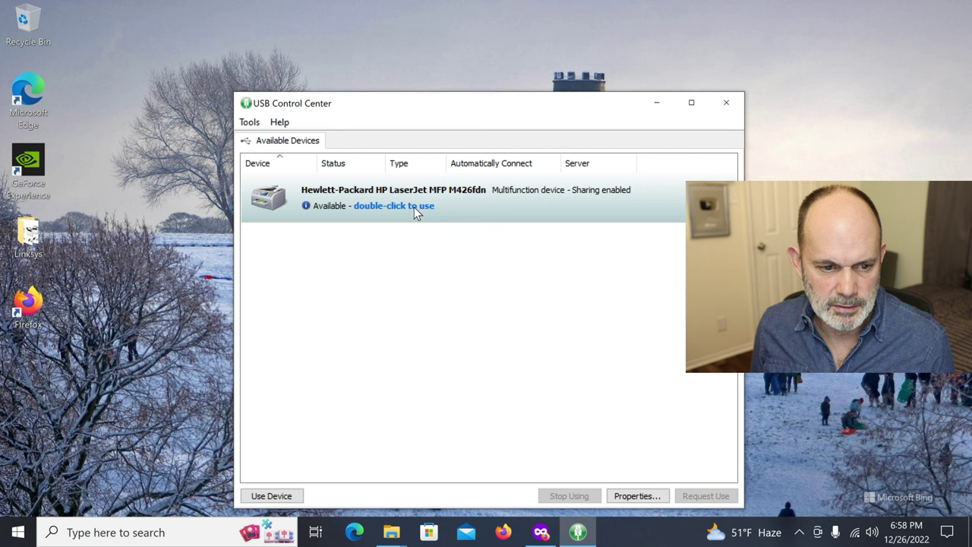
pyautogui.doubleClick(416, 213)
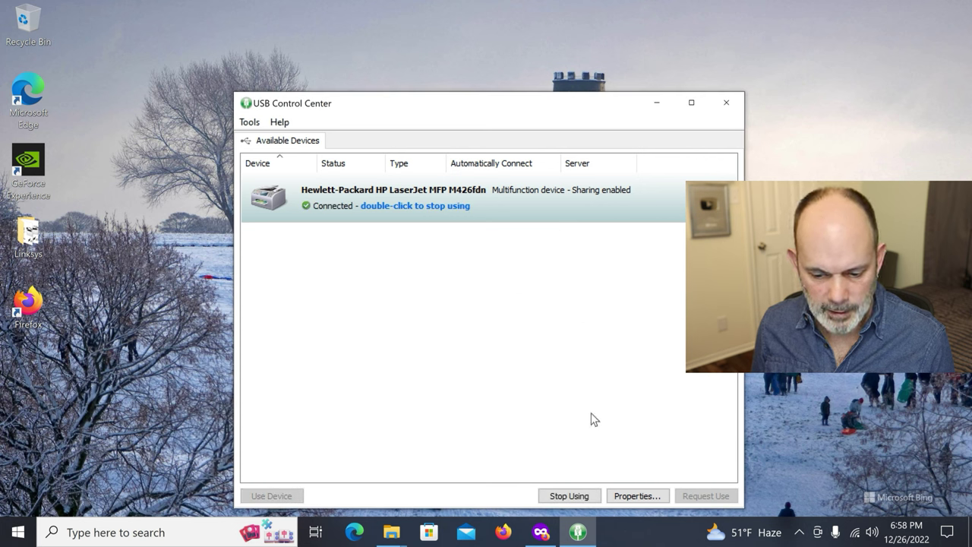
pyautogui.click(631, 497)
pyautogui.click(526, 474)
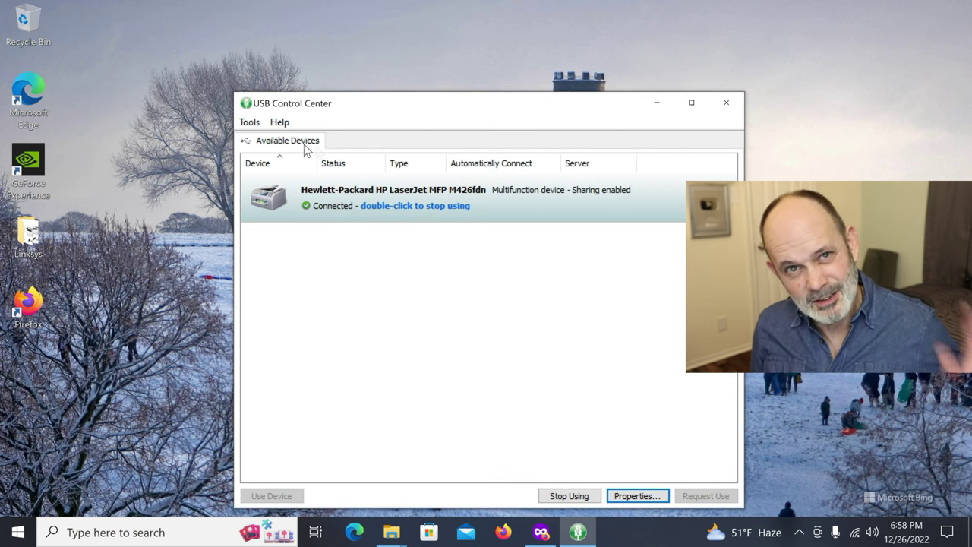
# - Confirm USB Control Center's startup and notification preferences without changes
pyautogui.click(250, 122)
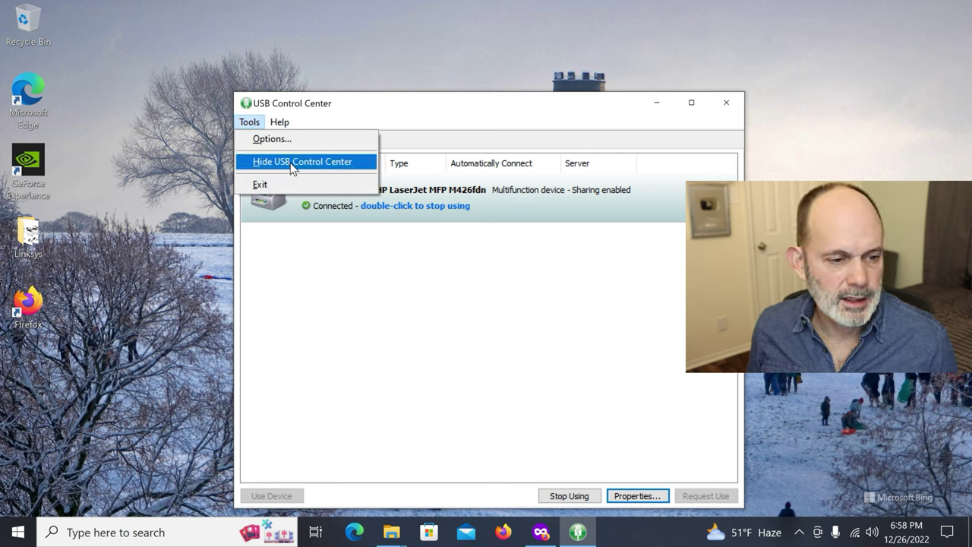
pyautogui.click(302, 140)
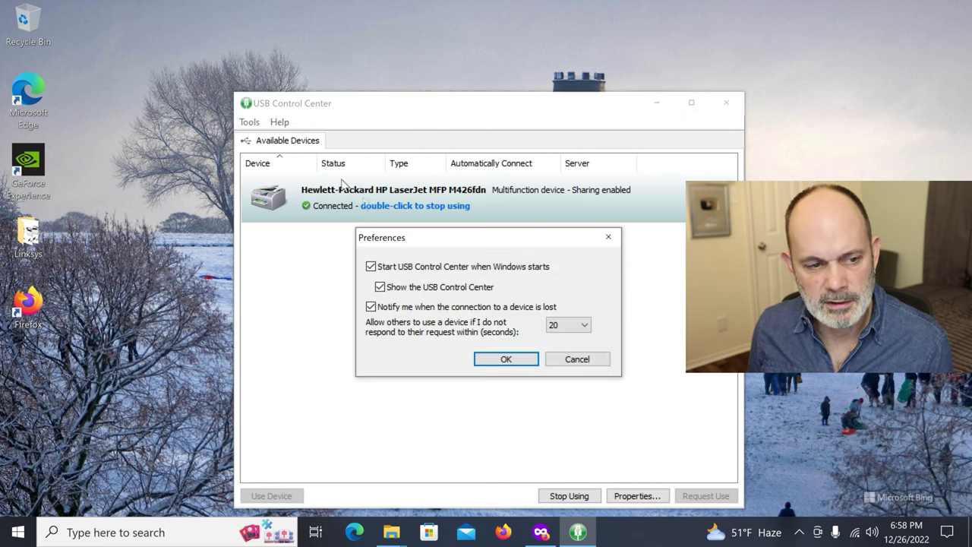
pyautogui.click(506, 359)
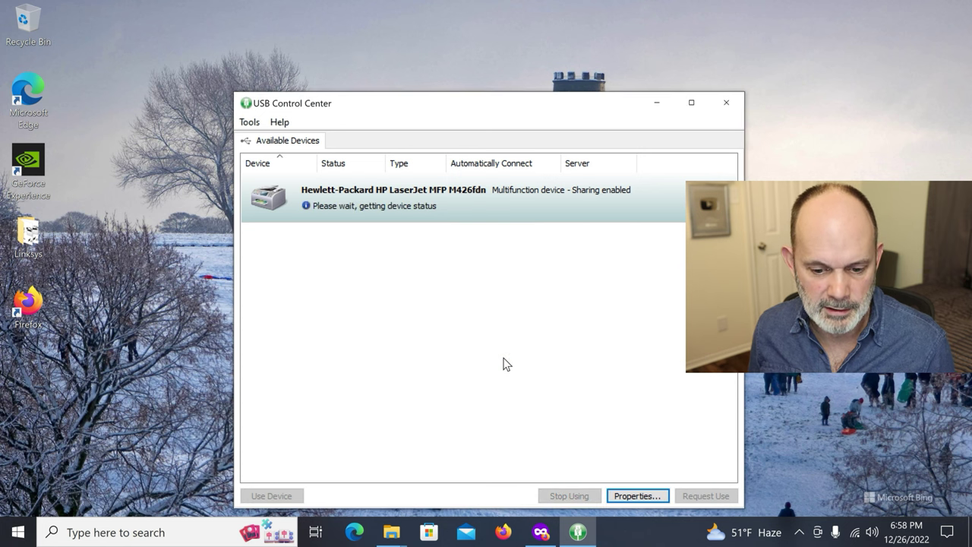
# - Hide the USB Control Center window and bring up the Start menu
pyautogui.click(248, 123)
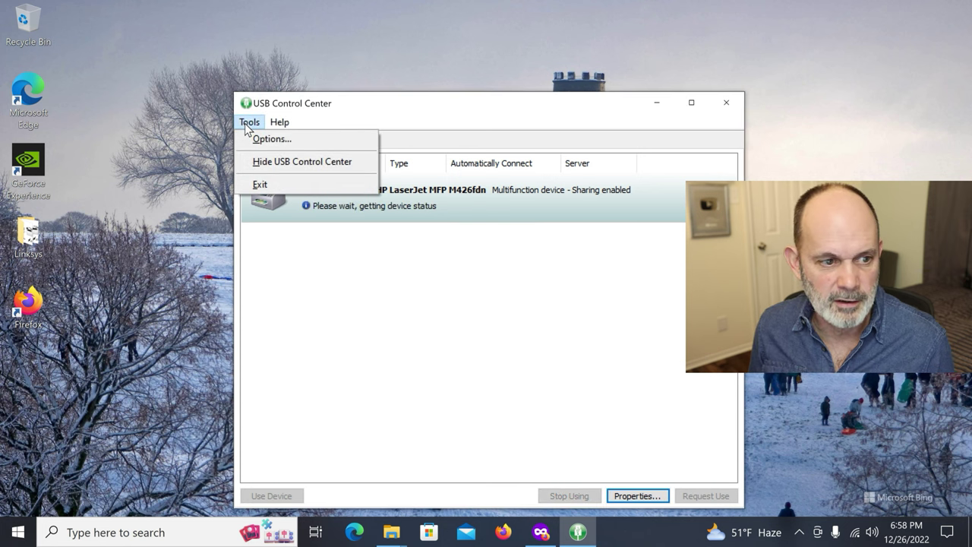
pyautogui.click(315, 166)
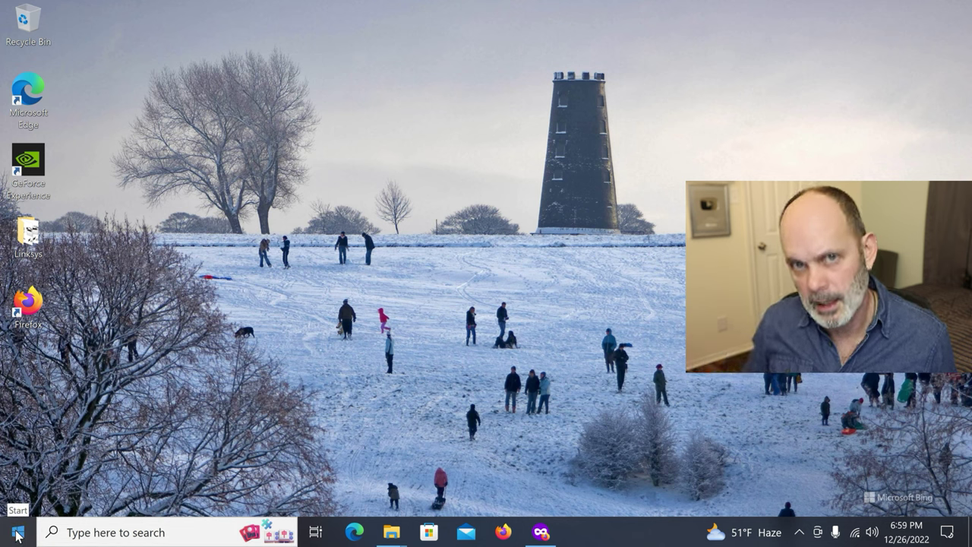
pyautogui.click(17, 535)
# - Go to Settings › Devices › Printers & scanners and expand the HP LaserJet MFP M426fdn entry
pyautogui.moveTo(32, 463)
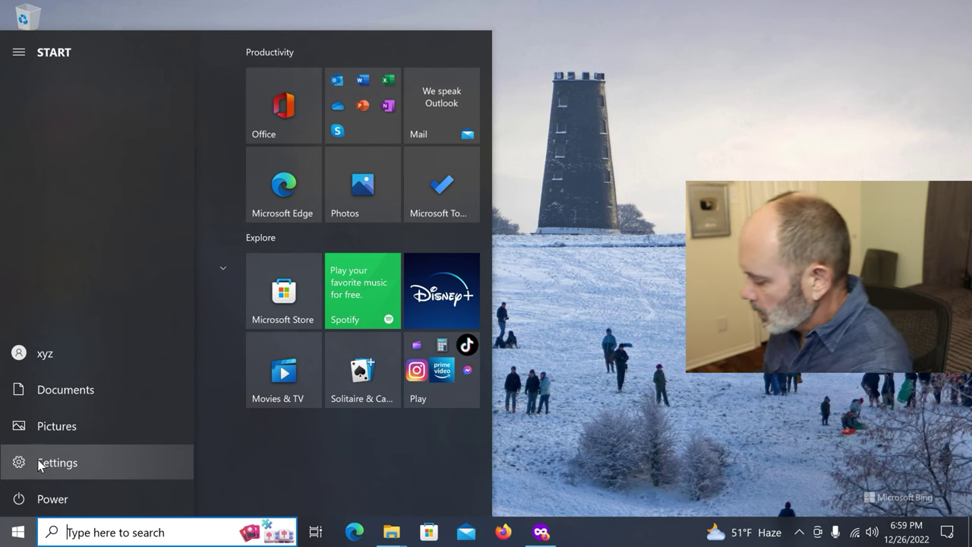
pyautogui.click(40, 463)
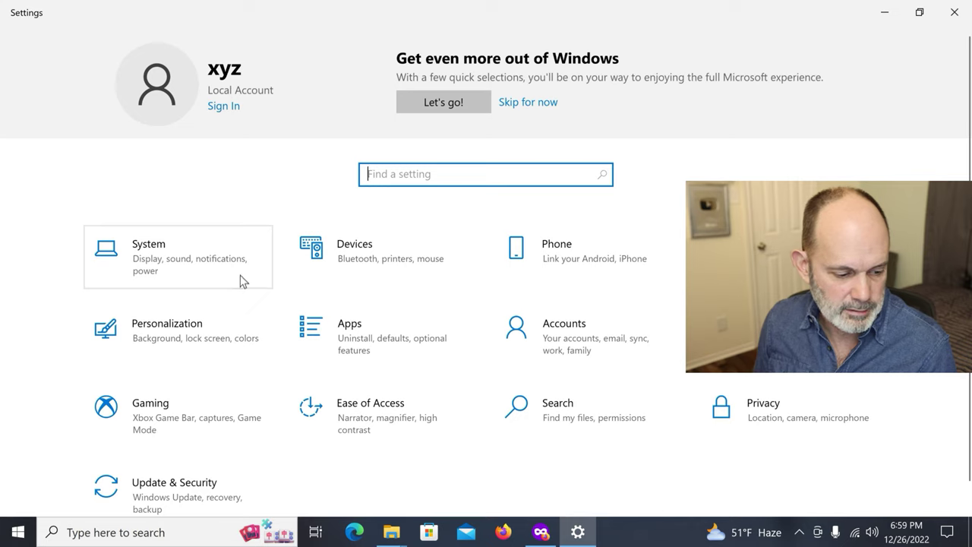
pyautogui.click(398, 261)
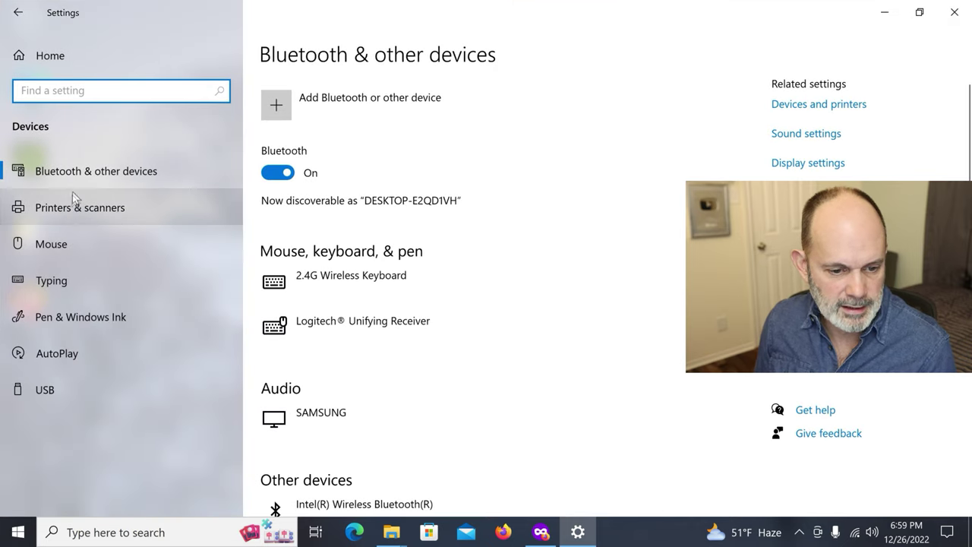
pyautogui.click(85, 206)
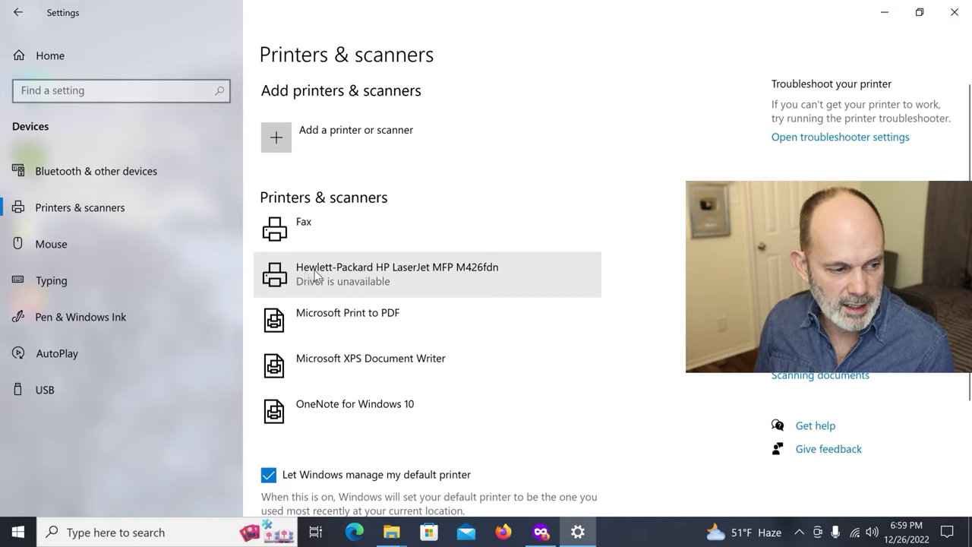
pyautogui.click(349, 278)
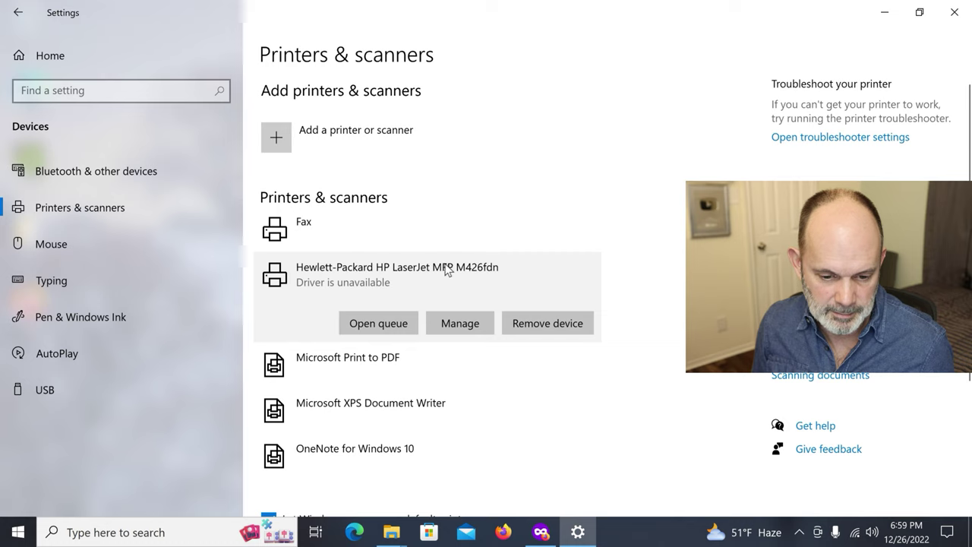
# - Print a test page from the HP LaserJet MFP M426fdn's Manage page, then close Settings
pyautogui.click(460, 324)
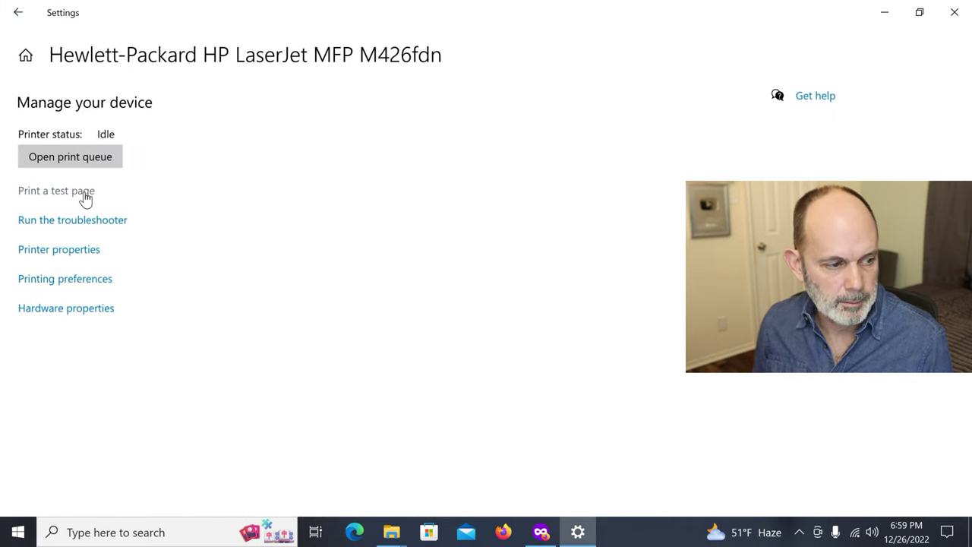
pyautogui.click(85, 198)
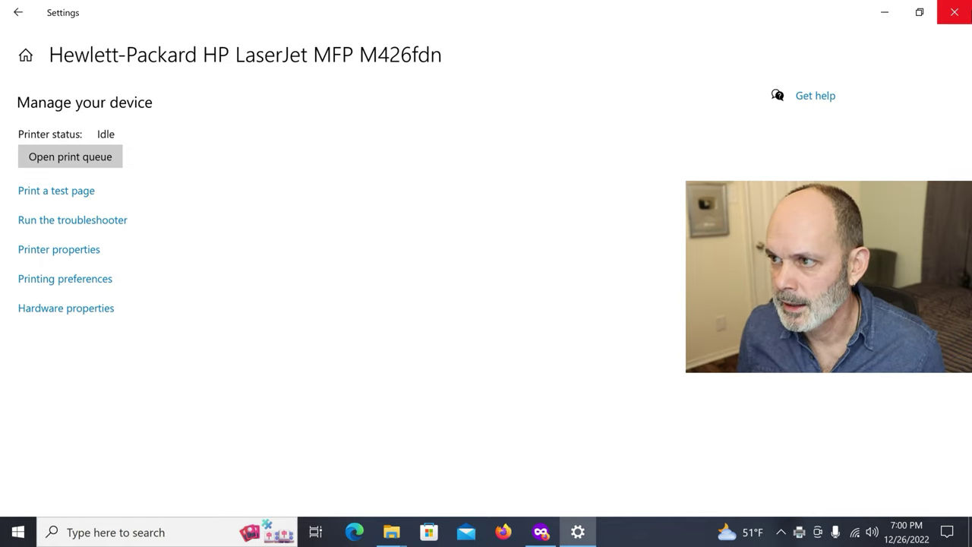
pyautogui.click(969, 15)
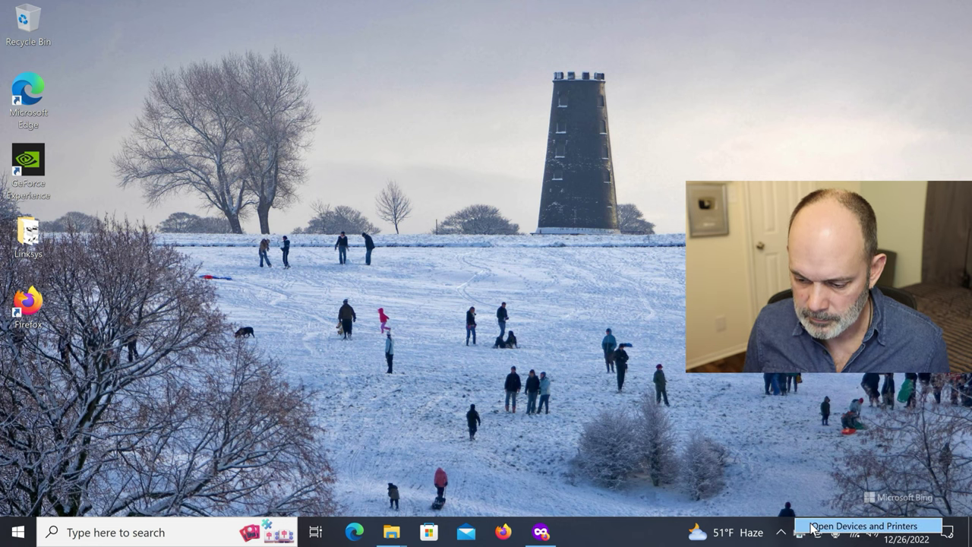
# - Print a test page from the HP LaserJet's Printer properties in Devices and Printers, then close both windows
pyautogui.click(813, 526)
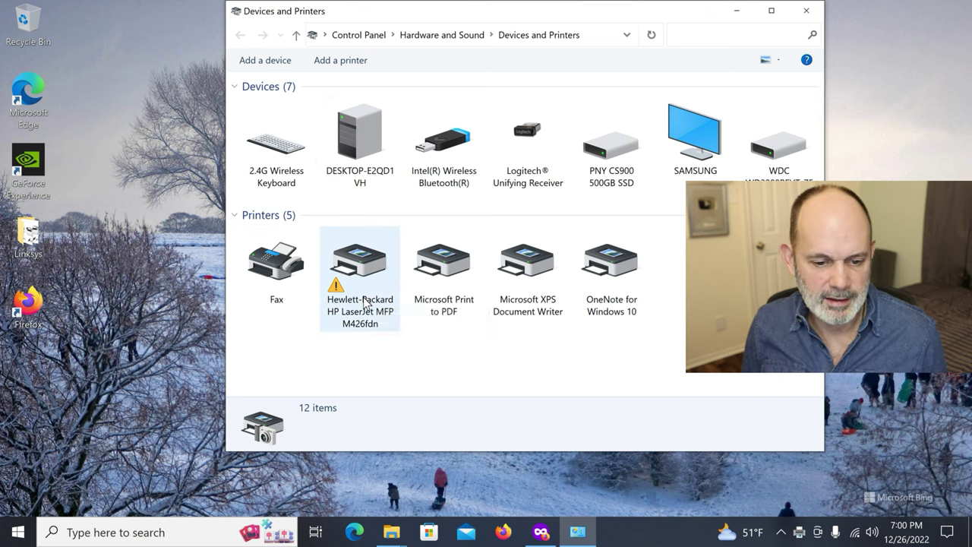
pyautogui.moveTo(364, 303)
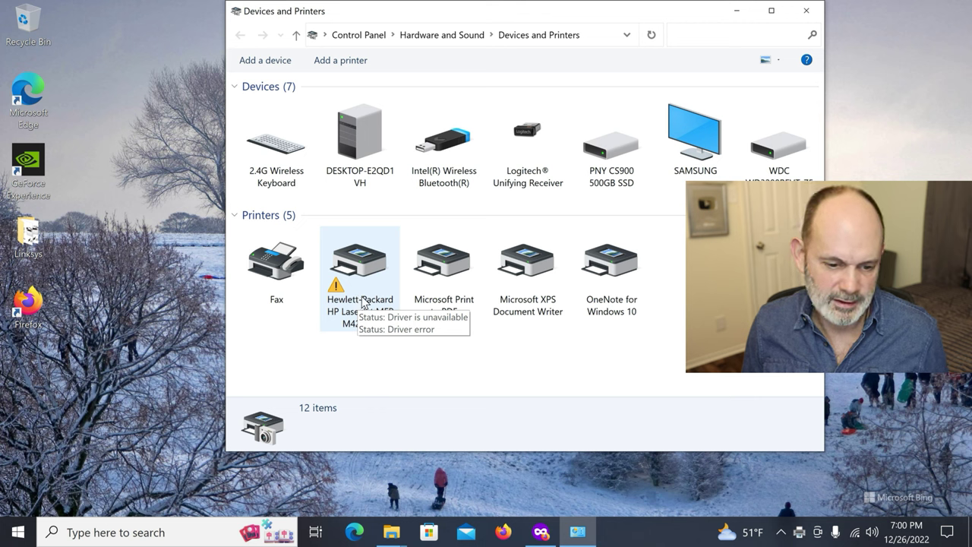
pyautogui.click(362, 302)
pyautogui.rightClick(362, 301)
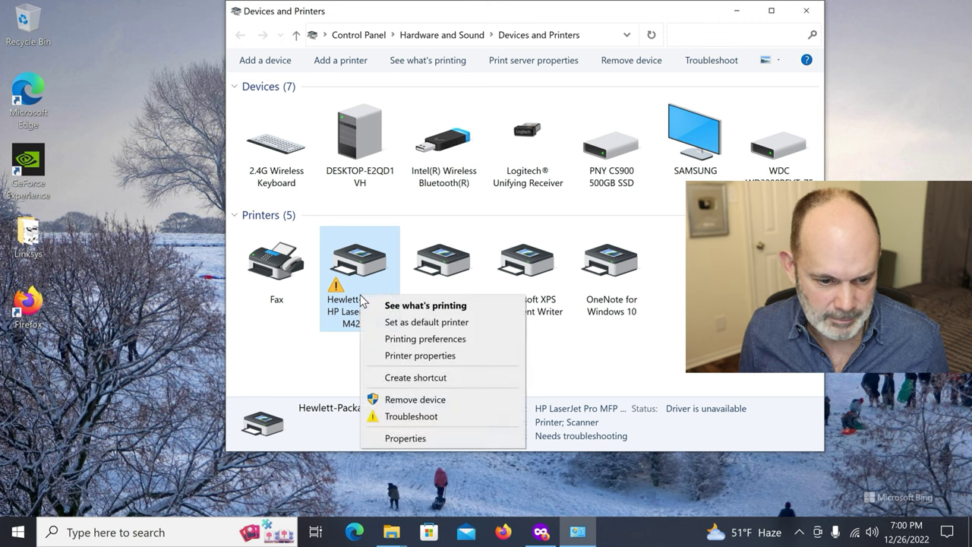
pyautogui.click(437, 357)
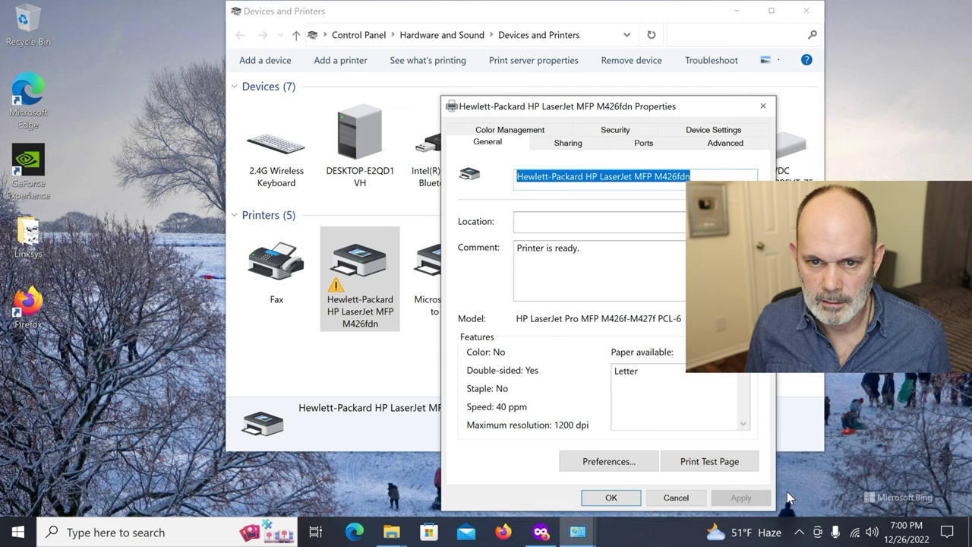
pyautogui.click(736, 465)
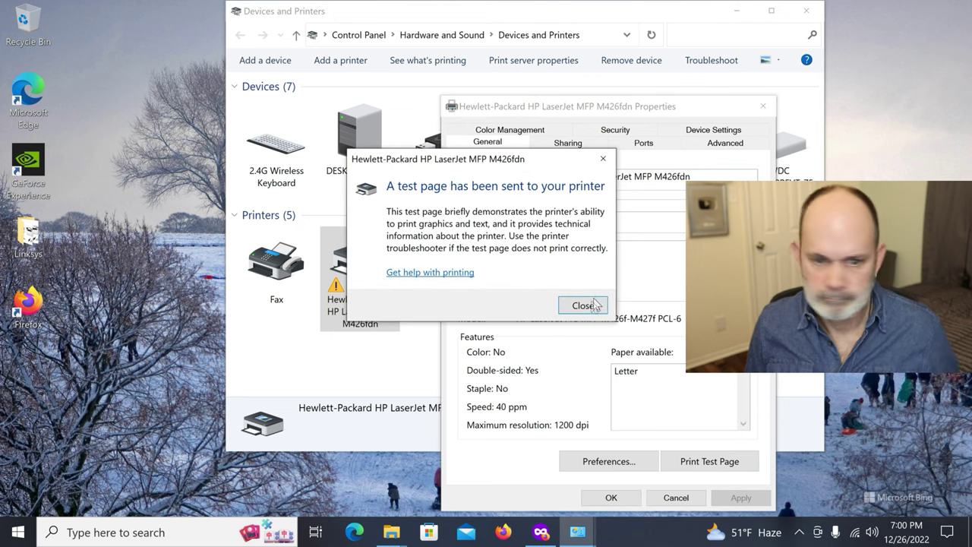
pyautogui.click(594, 309)
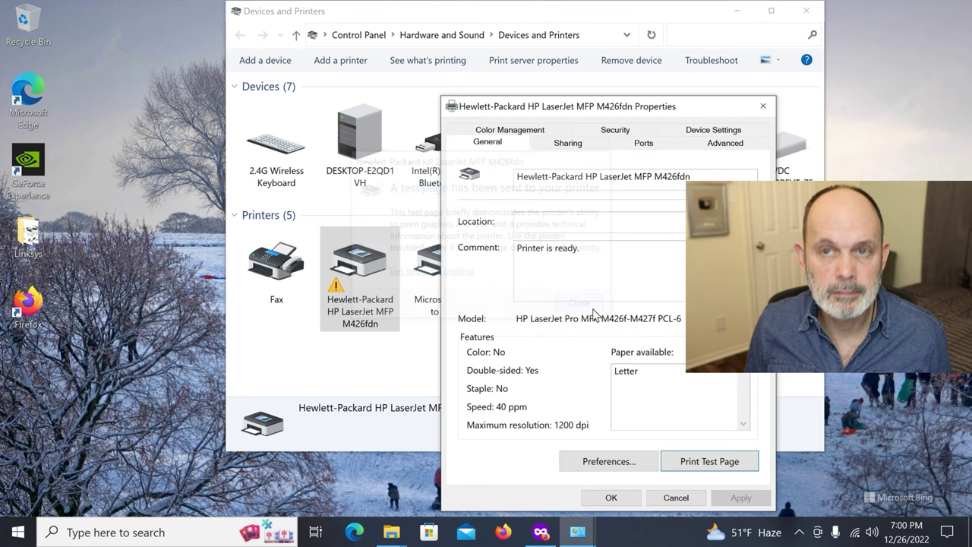
pyautogui.click(764, 106)
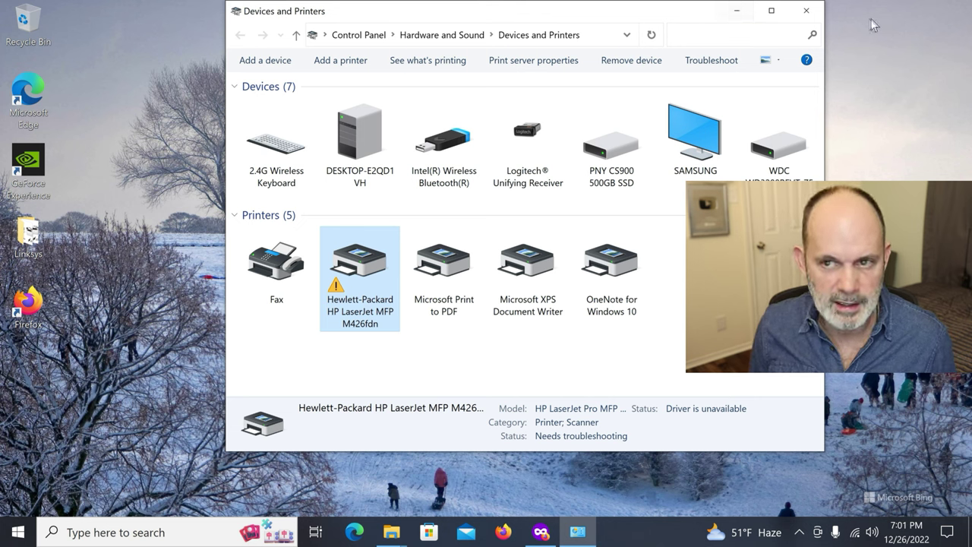
pyautogui.click(813, 18)
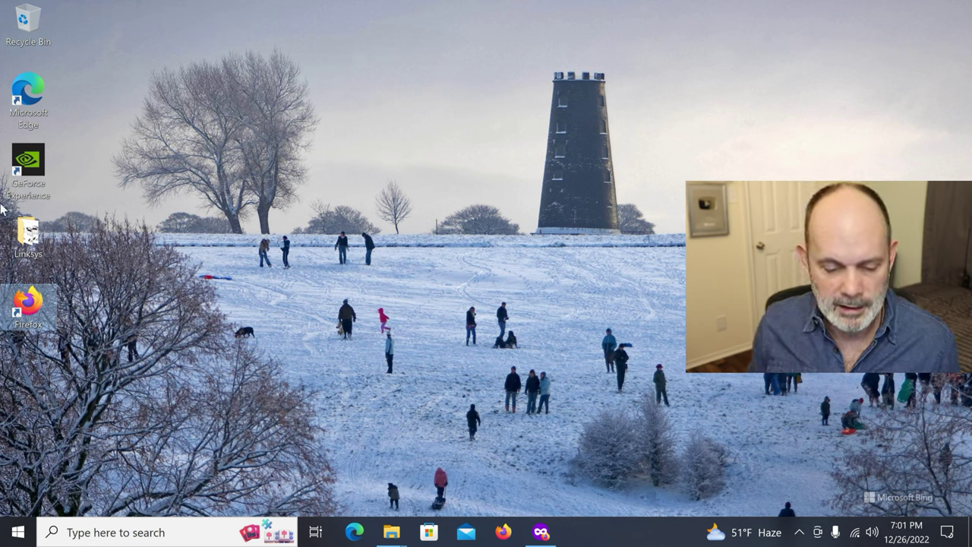
# - Relaunch USB Control Center, decline the exit prompt, and hide it via Tools > Hide USB Control Center
pyautogui.click(17, 536)
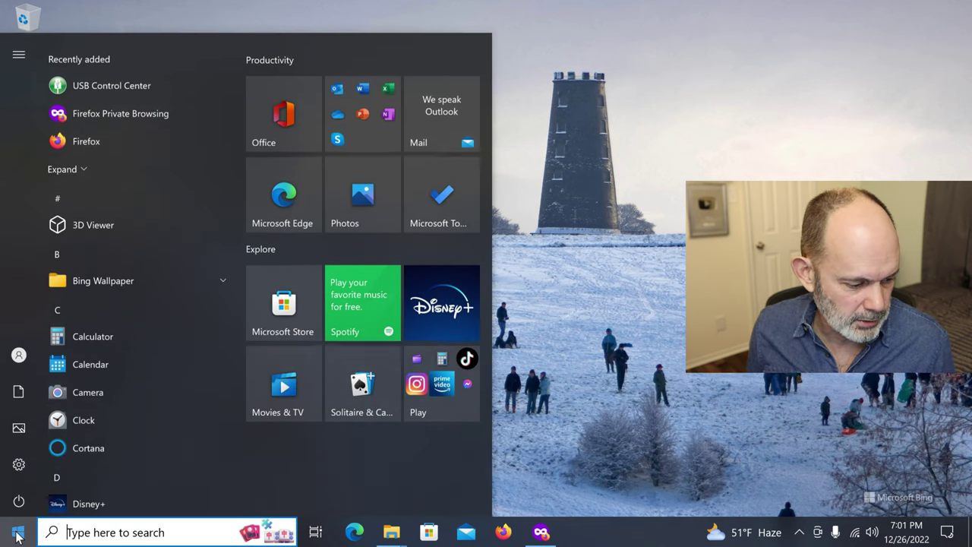
pyautogui.click(99, 76)
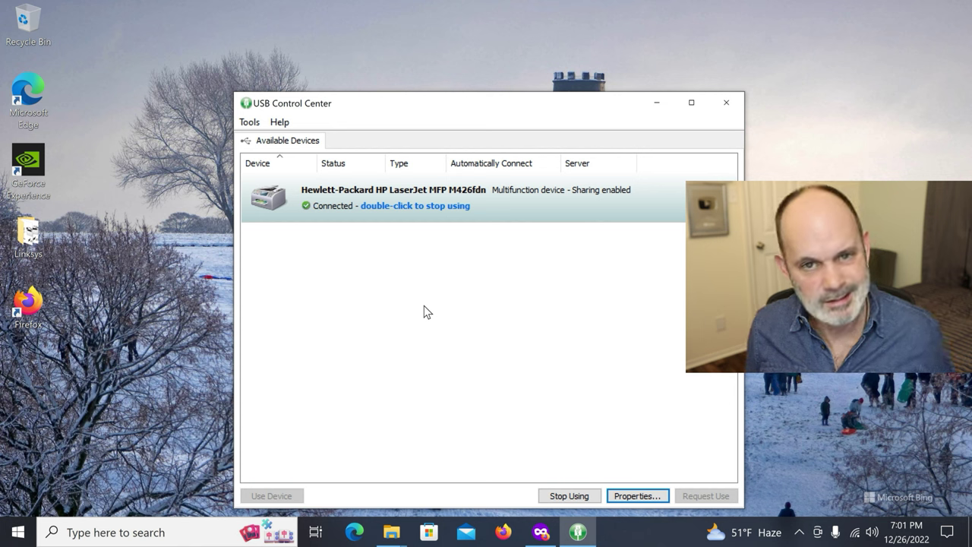
pyautogui.click(728, 108)
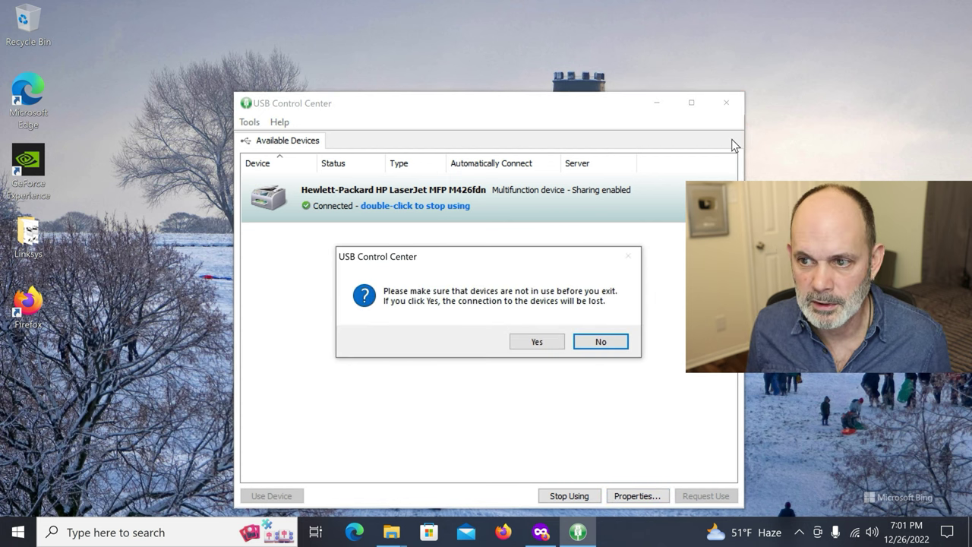
pyautogui.click(600, 342)
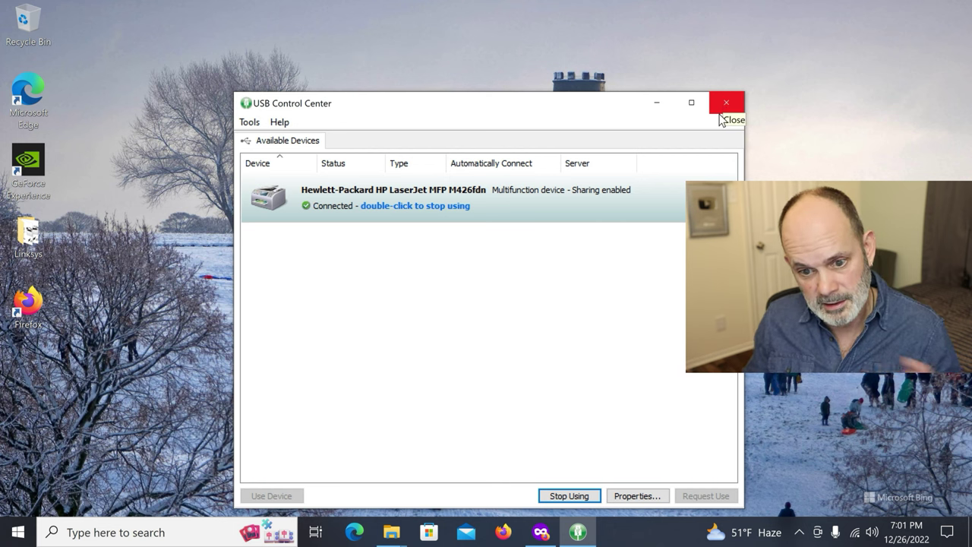
pyautogui.click(249, 122)
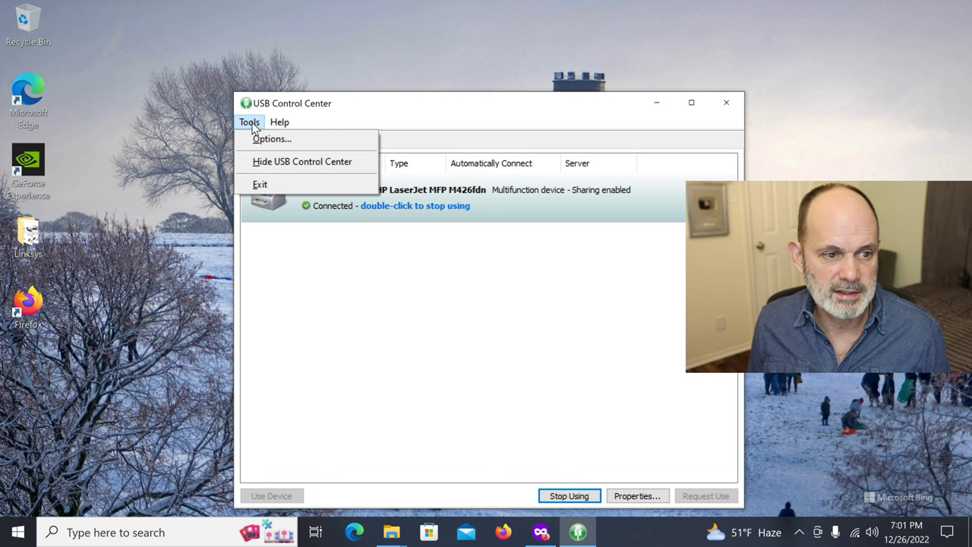
pyautogui.click(307, 162)
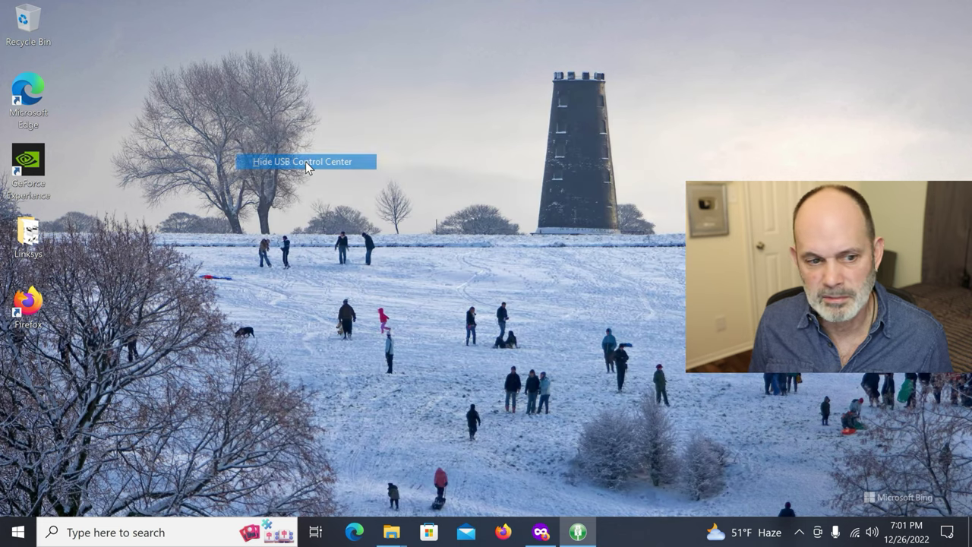